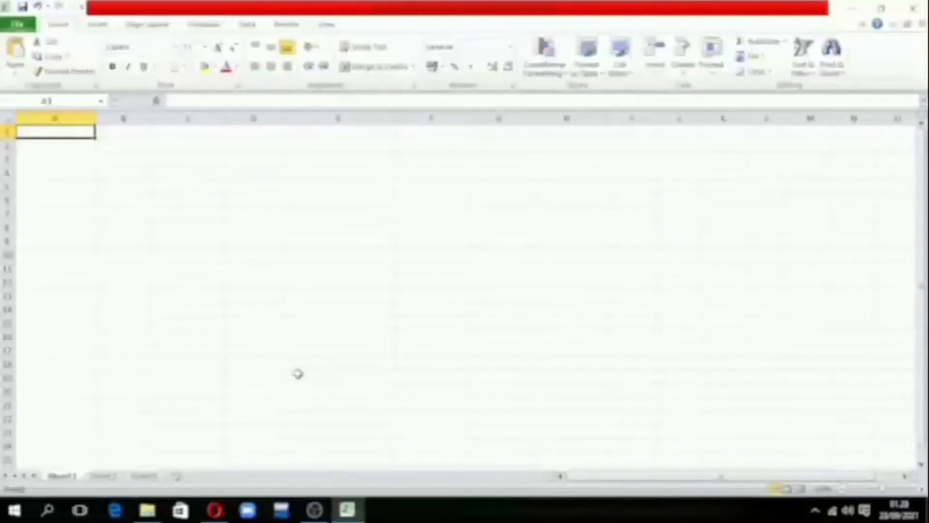
Enter the Gini ratio worksheet title in A1, 'YEAR' in A2 and 2010 in C2
{"action": "type", "text": "SOUTH SUMATE"}
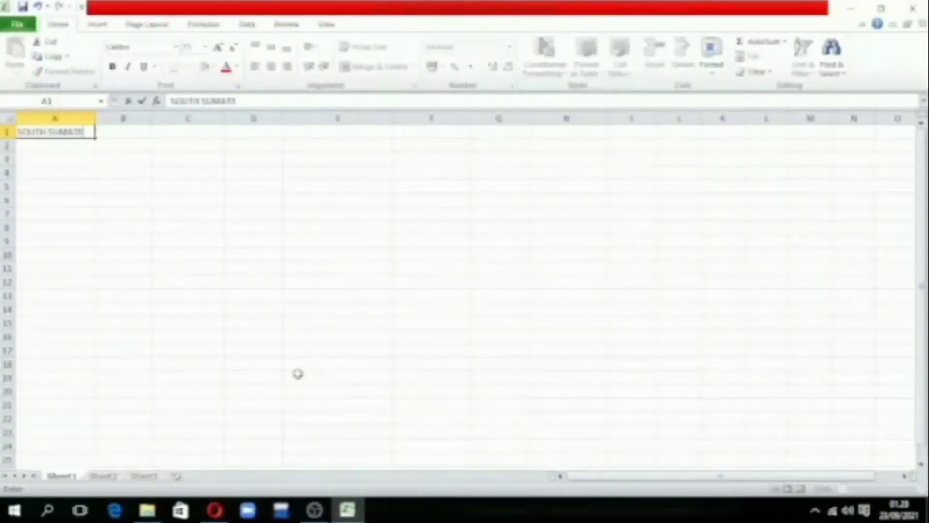
{"action": "type", "text": "RA PROVINCE GINI"}
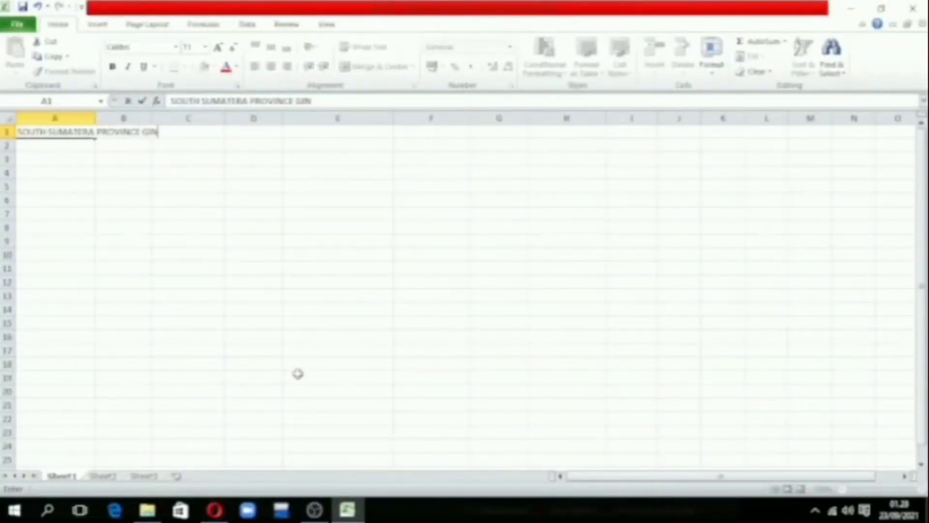
{"action": "type", "text": " RATIO CALCUL"}
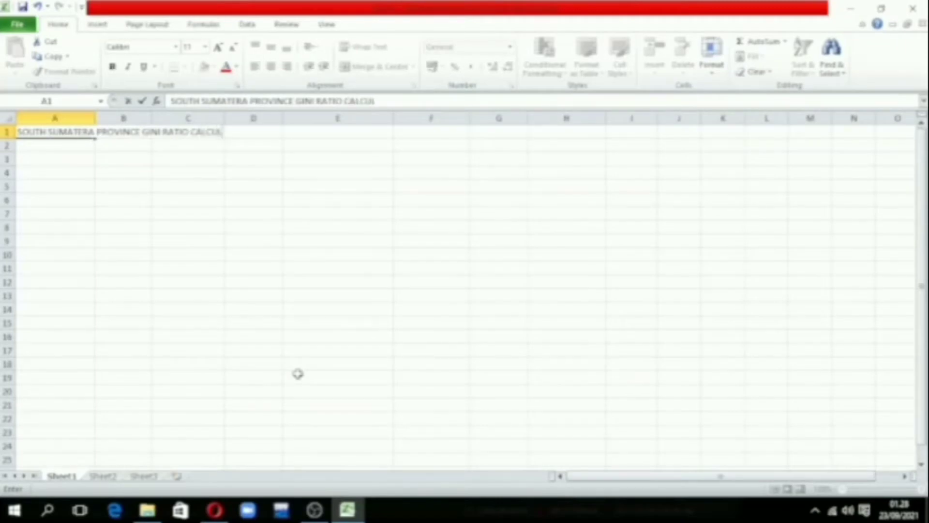
{"action": "type", "text": "ATIVE WORKSHEET"}
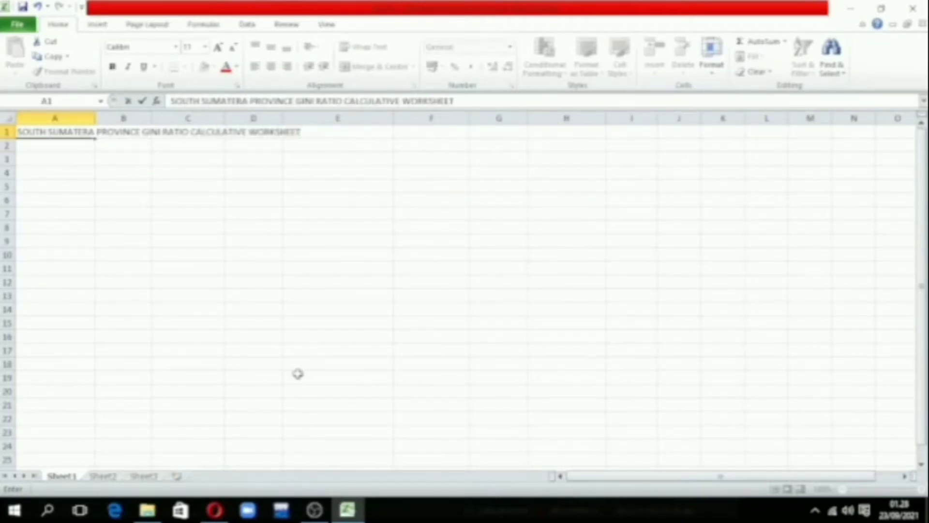
{"action": "left_click", "coordinate": [83, 146]}
{"action": "type", "text": "YEAR"}
{"action": "left_click", "coordinate": [124, 144]}
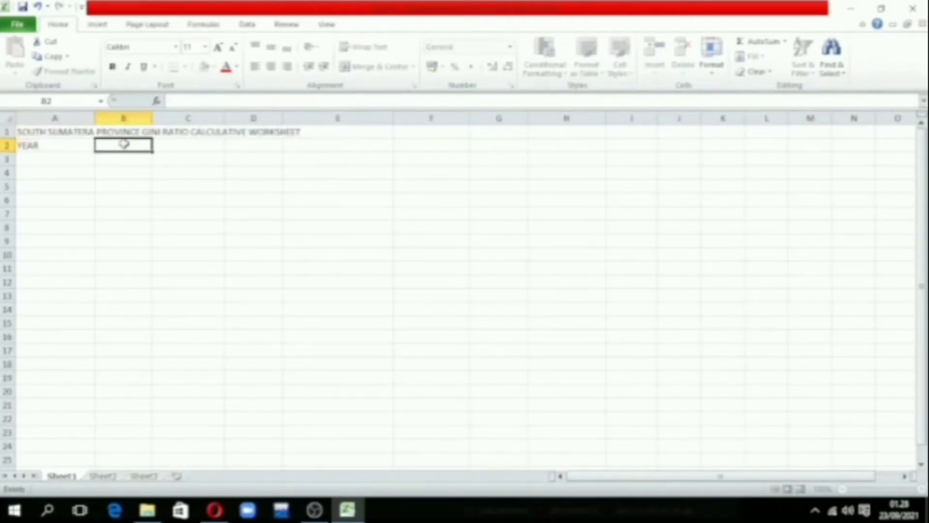
{"action": "left_click", "coordinate": [181, 145]}
{"action": "type", "text": "2010"}
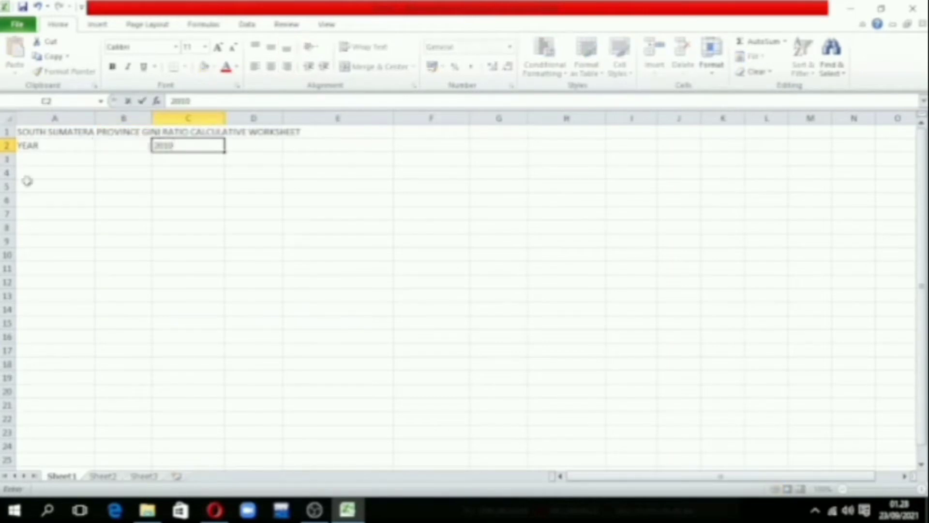
{"action": "left_click", "coordinate": [27, 179]}
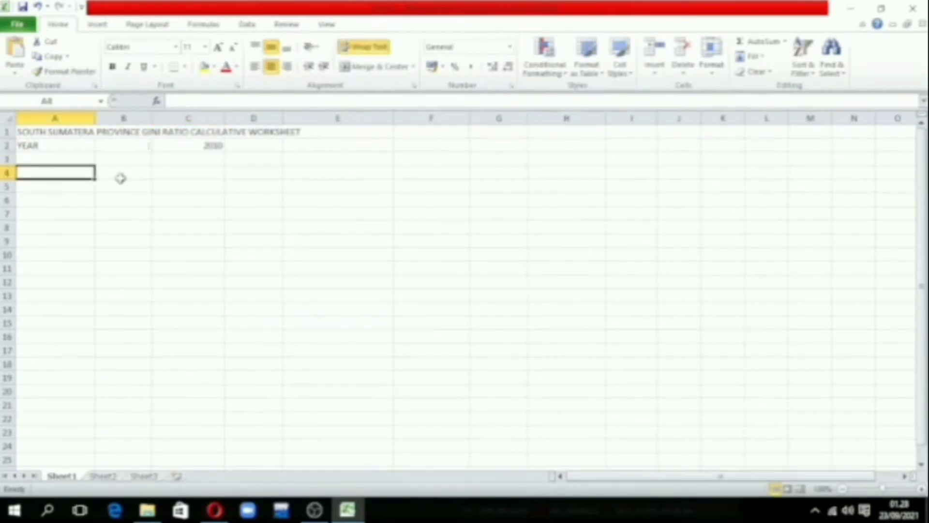
Enter headers Production Group, Total Population, Average Expenditure (Rp/Capita/Month) and % Cumulative Population (Xk) in A4:D4
{"action": "type", "text": "Production"}
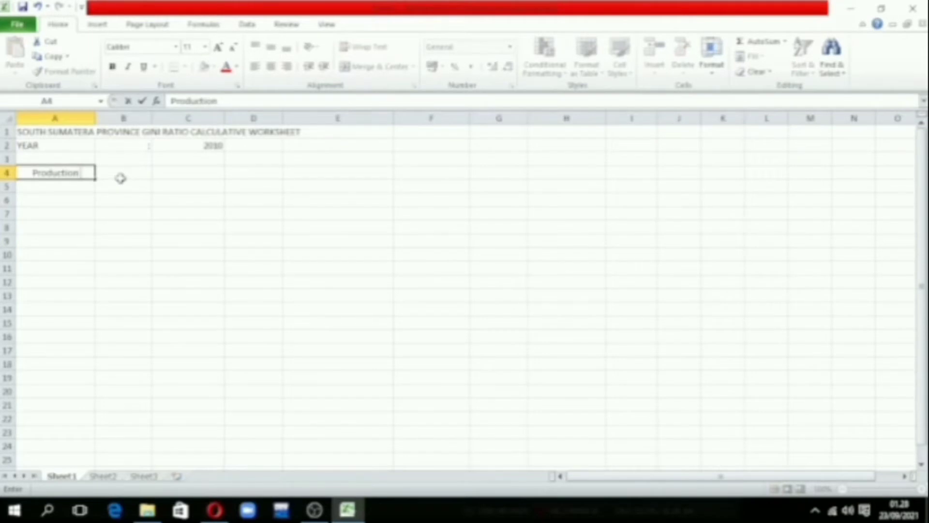
{"action": "type", "text": " Group"}
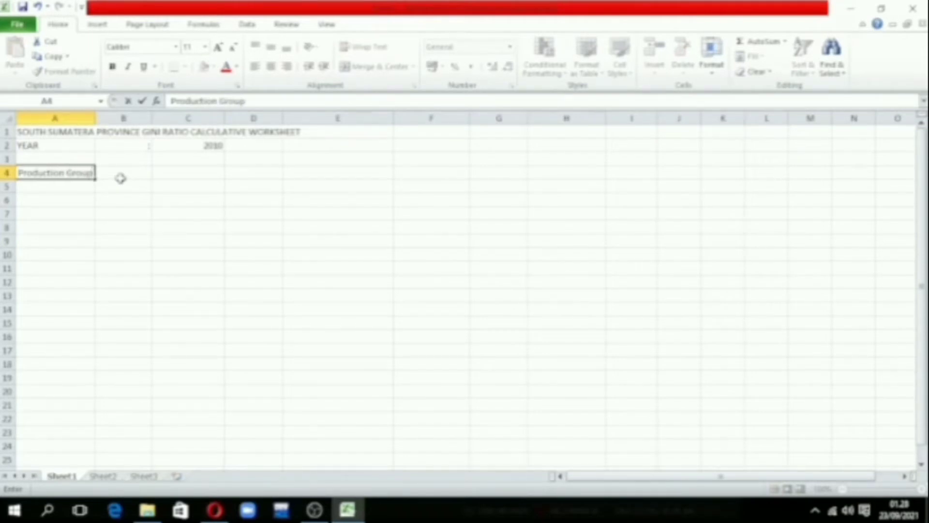
{"action": "left_click", "coordinate": [134, 169]}
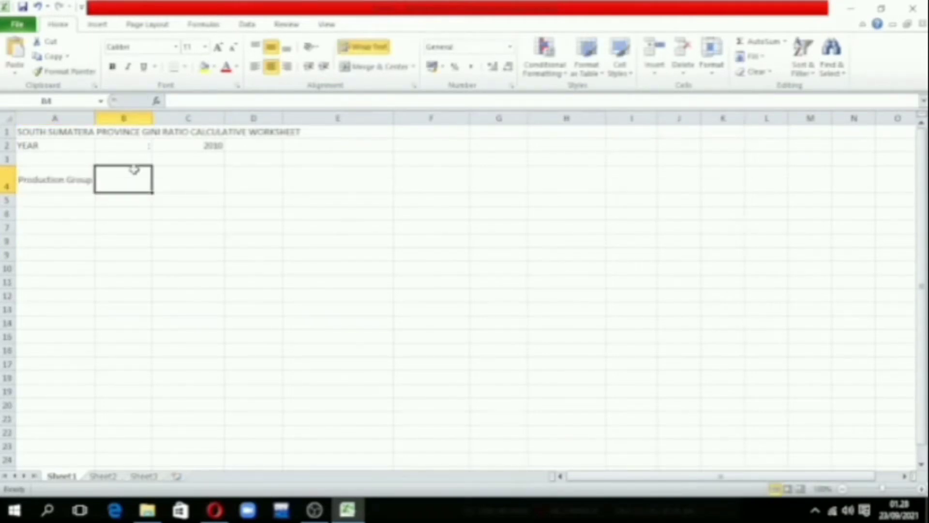
{"action": "type", "text": "Total Populatio"}
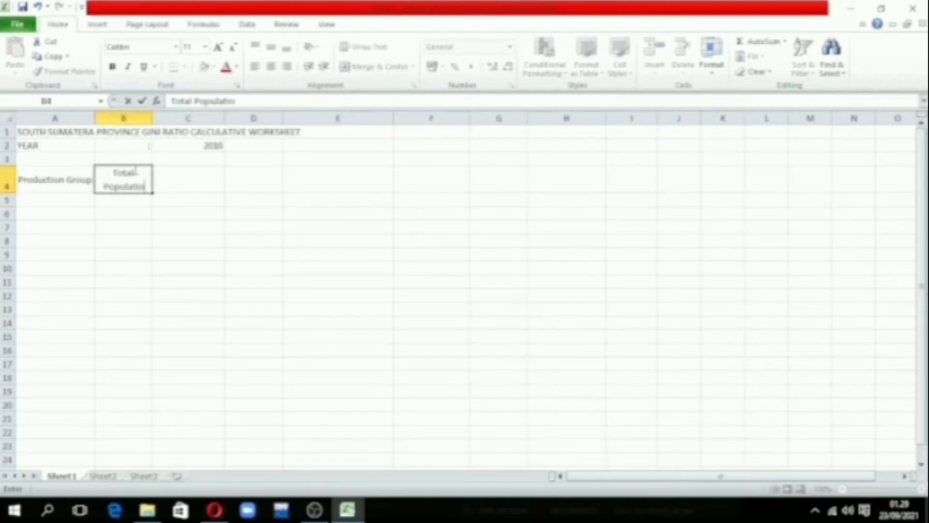
{"action": "type", "text": "n"}
{"action": "left_click", "coordinate": [163, 177]}
{"action": "type", "text": "A"}
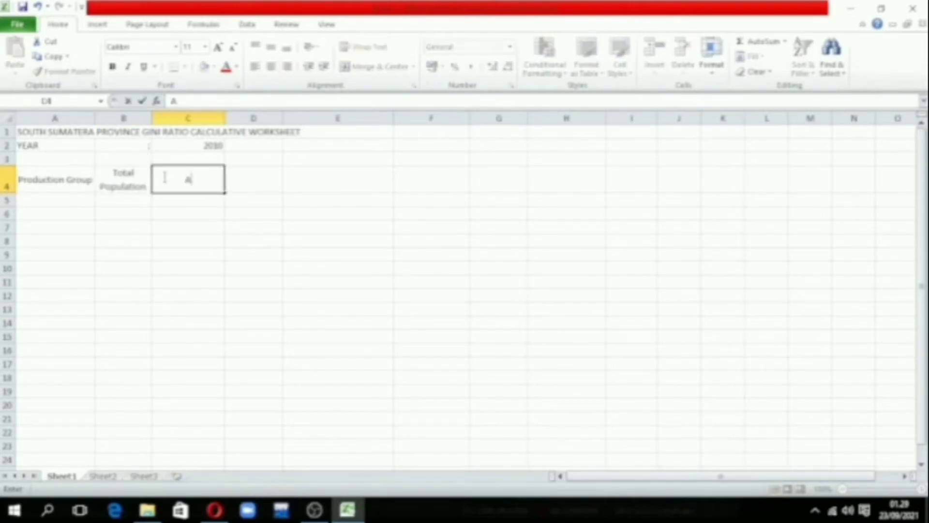
{"action": "type", "text": "verage Expe"}
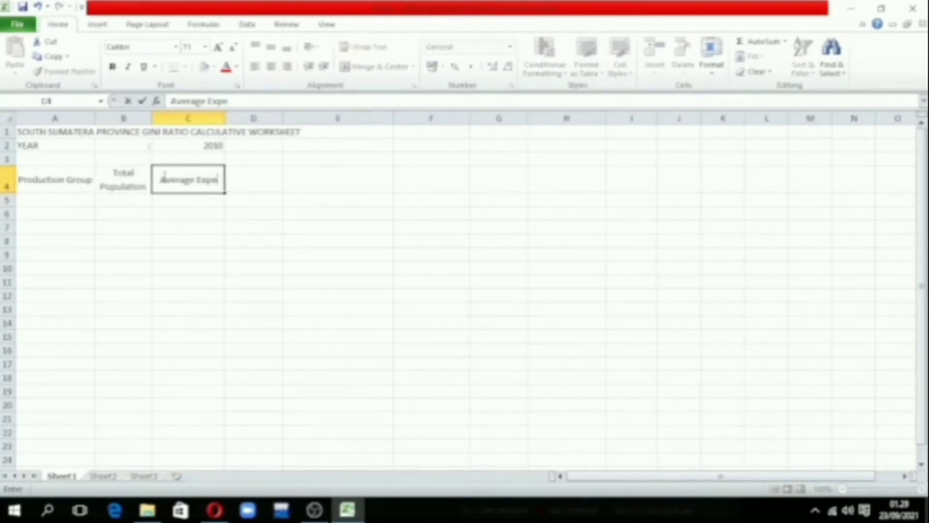
{"action": "type", "text": "nditure ("}
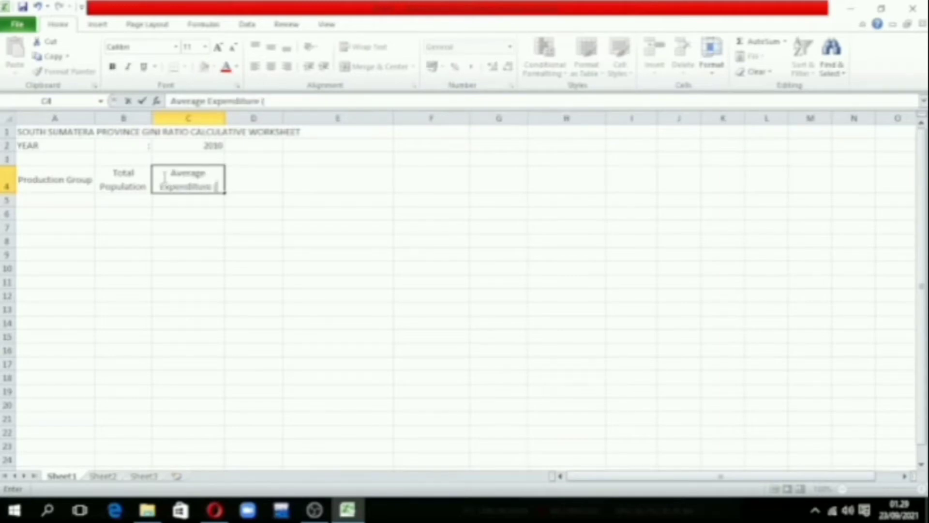
{"action": "type", "text": "Rp/Capita/Mo"}
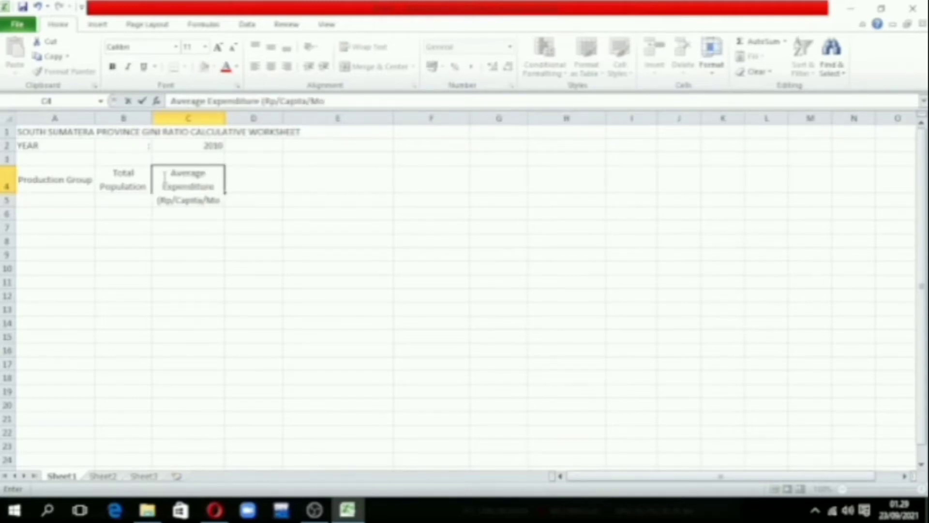
{"action": "type", "text": "nth)"}
{"action": "left_click", "coordinate": [267, 181]}
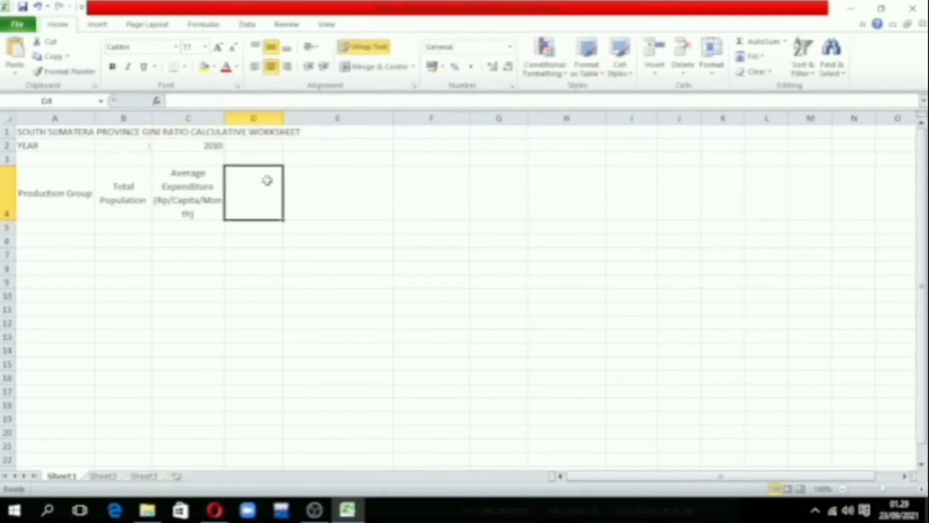
{"action": "type", "text": "% Cumulative"}
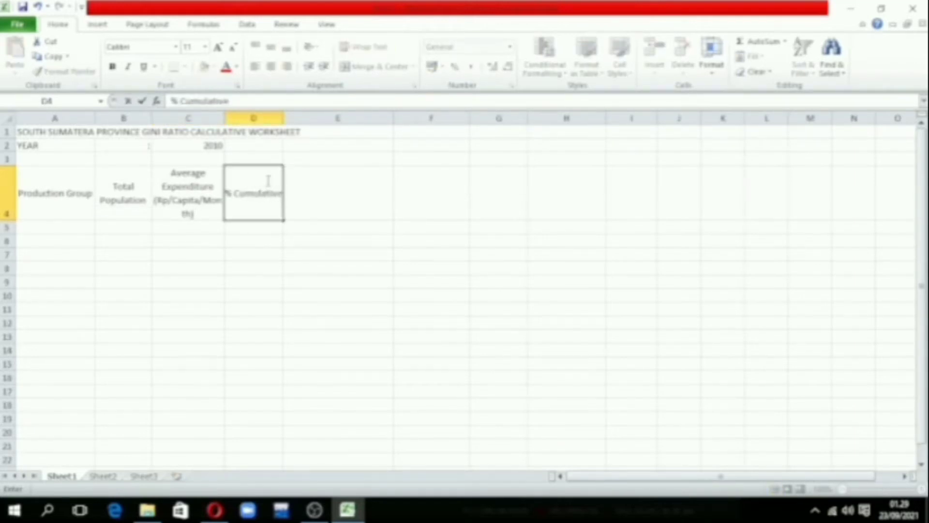
{"action": "type", "text": " Population"}
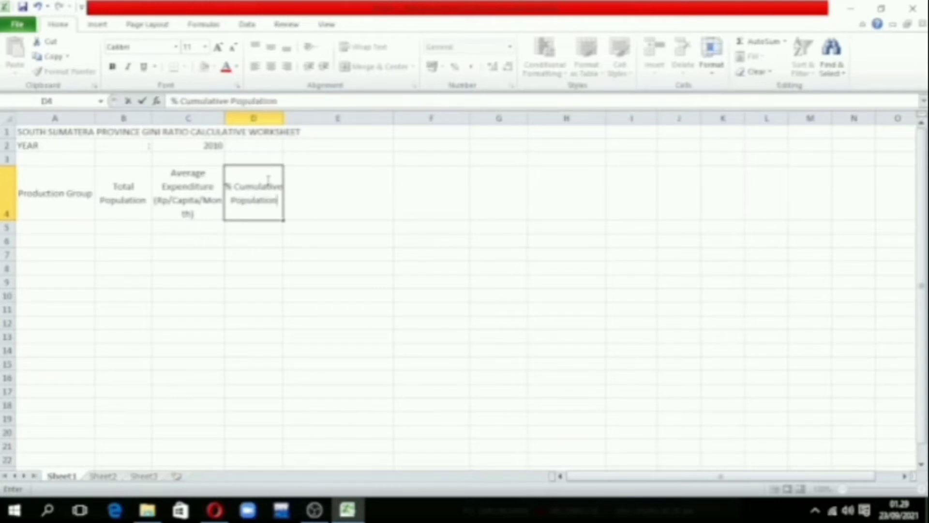
{"action": "type", "text": " (Xk"}
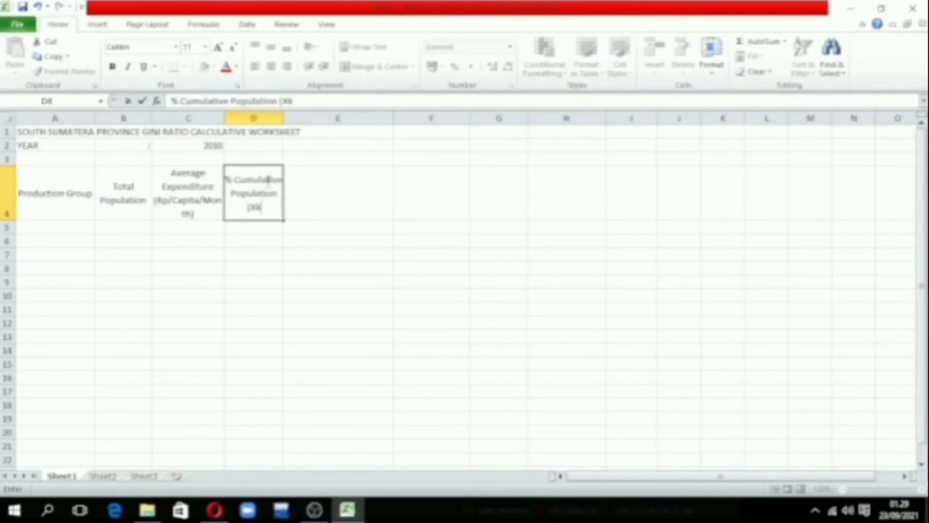
{"action": "type", "text": ")"}
{"action": "key", "text": "Tab"}
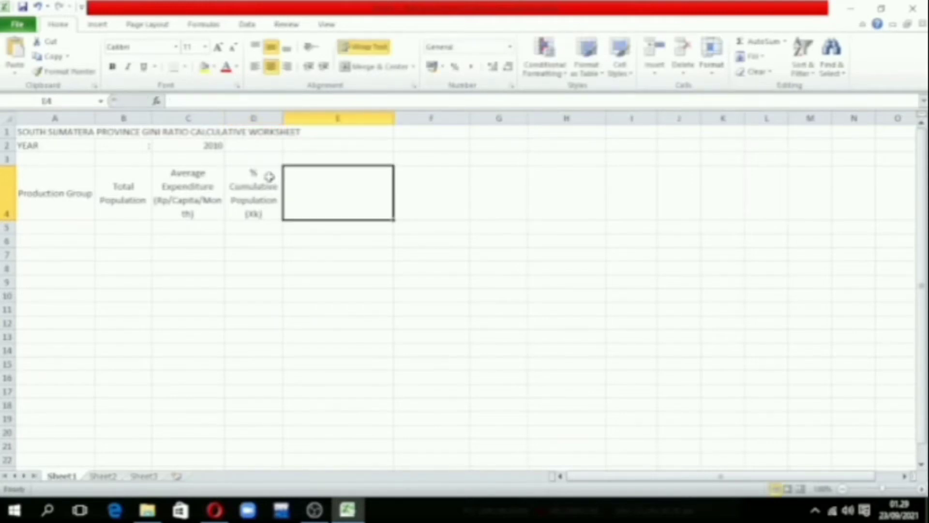
Add headers Amount Of Expenditure, % Cumulative Expenditure (Yk), Xk-Xk-1, Yk-Yk+1 and (Xk-Xk-1)* (Yk-Yk+1)
{"action": "type", "text": "Amount Of"}
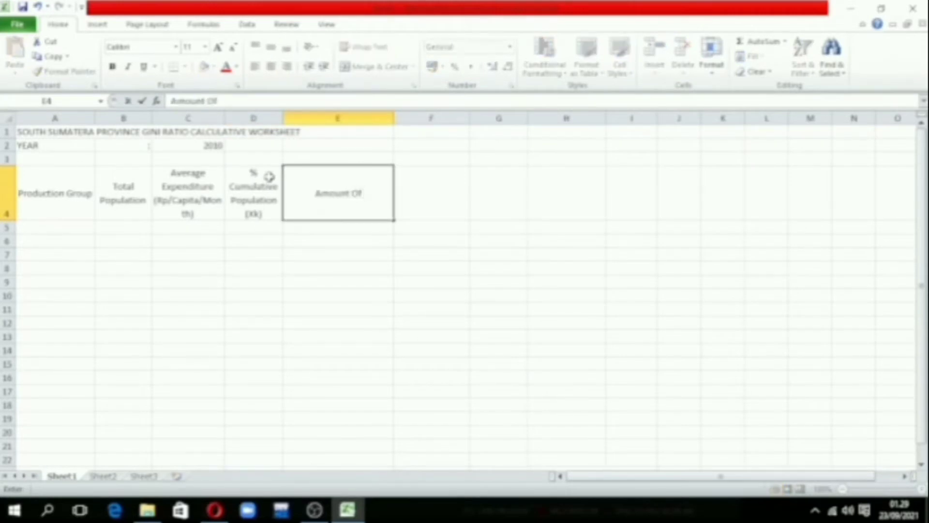
{"action": "type", "text": " Expenditure"}
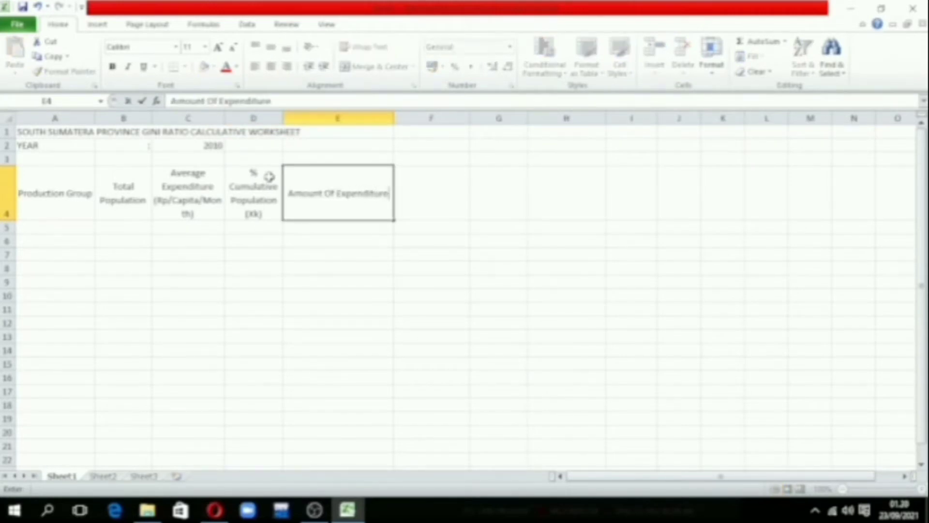
{"action": "key", "text": "Tab"}
{"action": "type", "text": "%"}
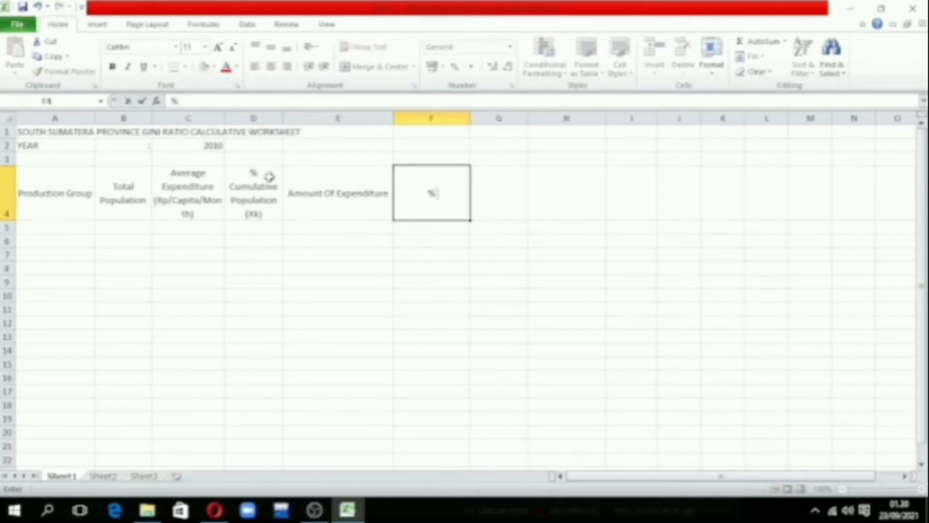
{"action": "type", "text": " Cumulative Ex"}
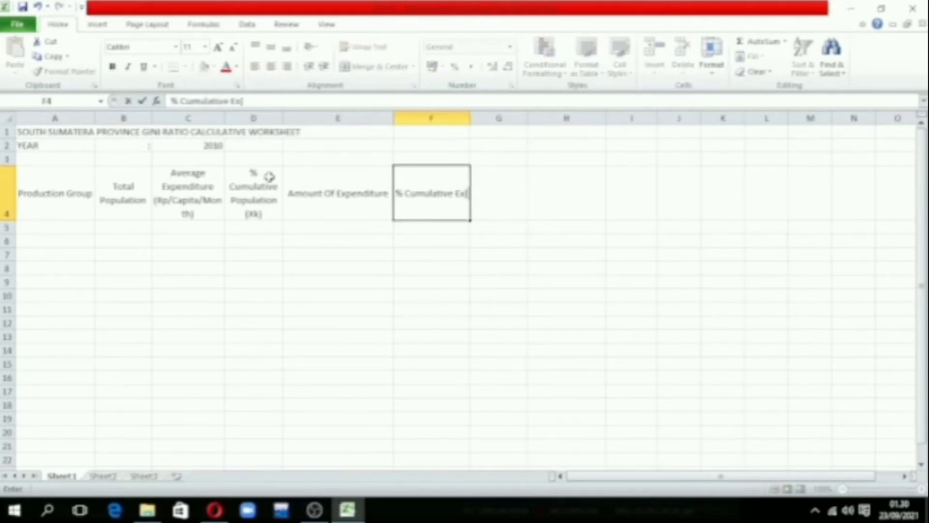
{"action": "type", "text": "penditure"}
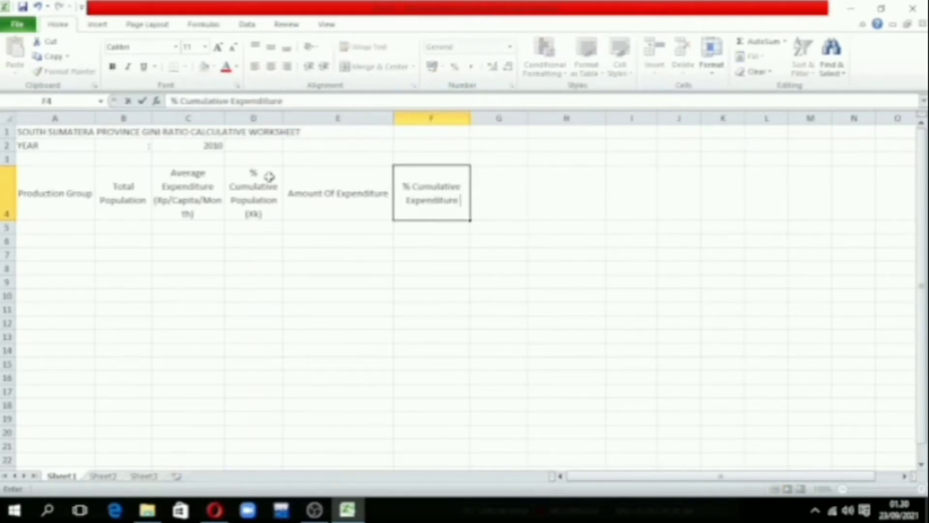
{"action": "type", "text": " (Yk)"}
{"action": "key", "text": "Tab"}
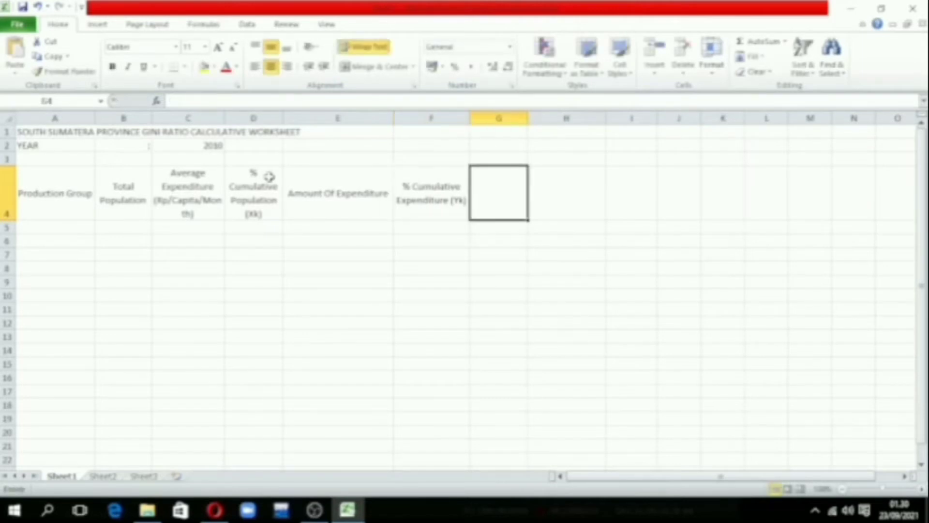
{"action": "type", "text": "Xk-Xk-"}
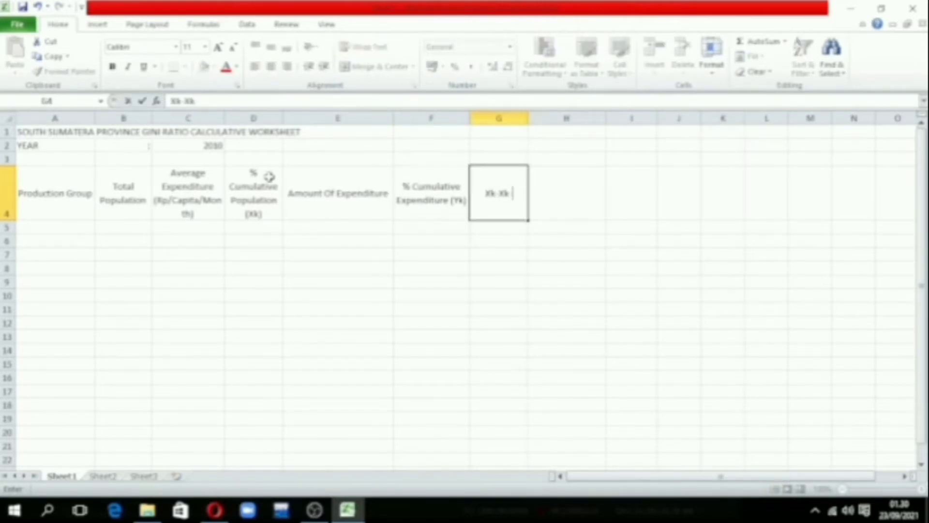
{"action": "type", "text": "1"}
{"action": "key", "text": "Tab"}
{"action": "type", "text": "Yk-Yk"}
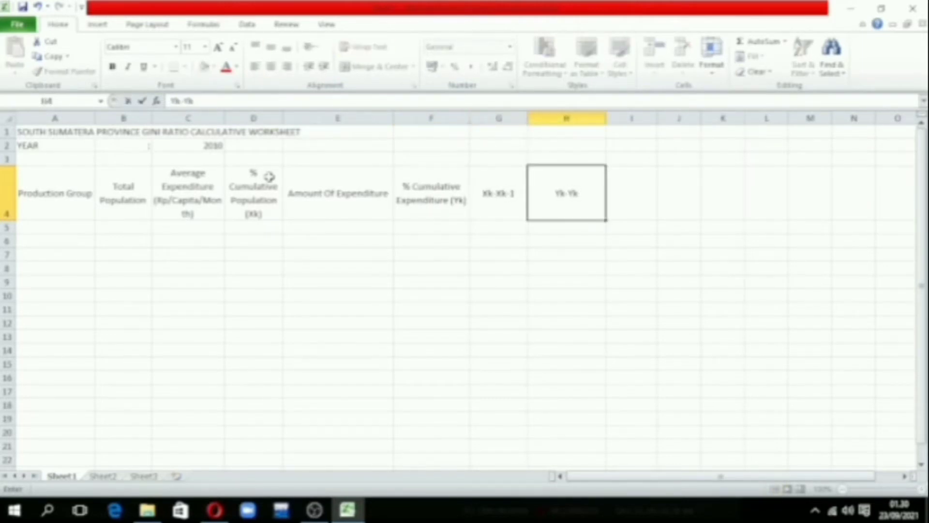
{"action": "type", "text": "+1"}
{"action": "key", "text": "Tab"}
{"action": "type", "text": "("}
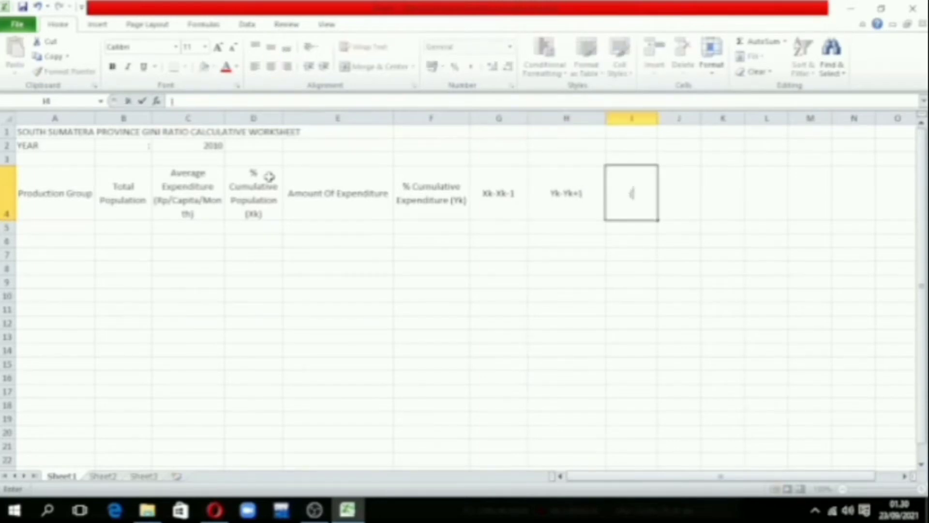
{"action": "type", "text": "Xk-Xk-1)* "}
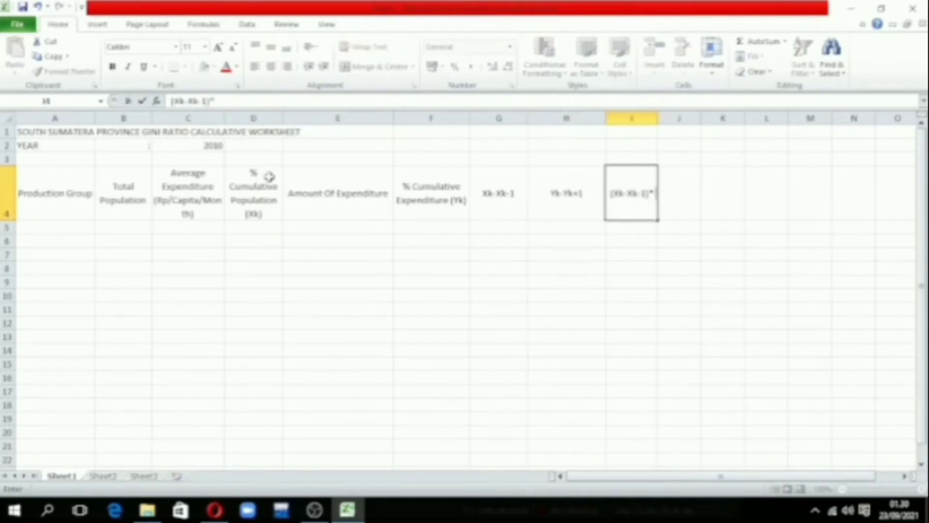
{"action": "type", "text": "(Yk-Yk+1"}
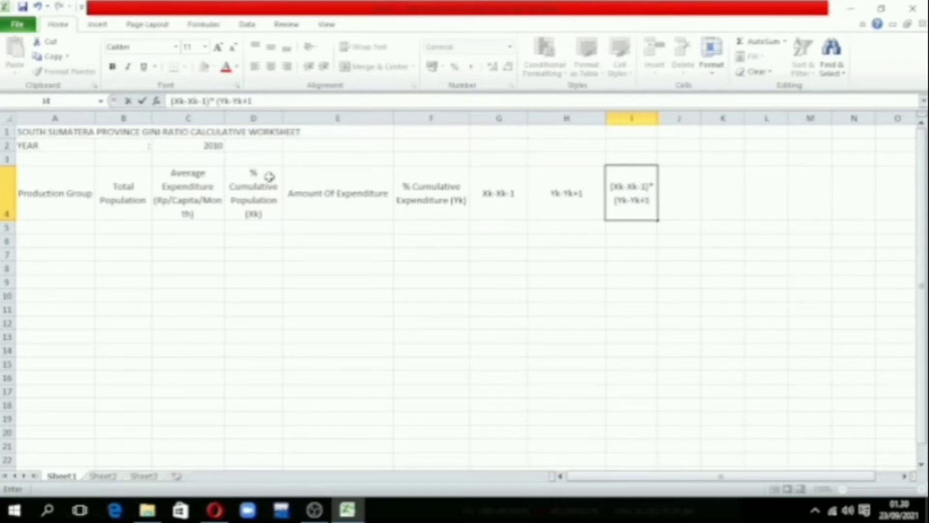
{"action": "type", "text": ")"}
{"action": "left_click", "coordinate": [69, 230]}
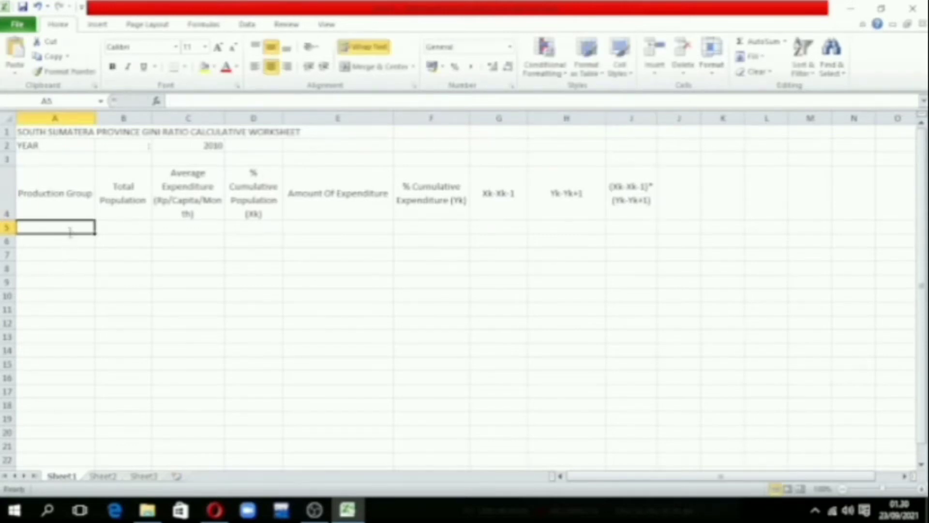
Number cells A5 through I5 with 1 to 9 beneath the headers
{"action": "type", "text": "(1)"}
{"action": "key", "text": "Tab"}
{"action": "type", "text": "(2)"}
{"action": "key", "text": "Tab"}
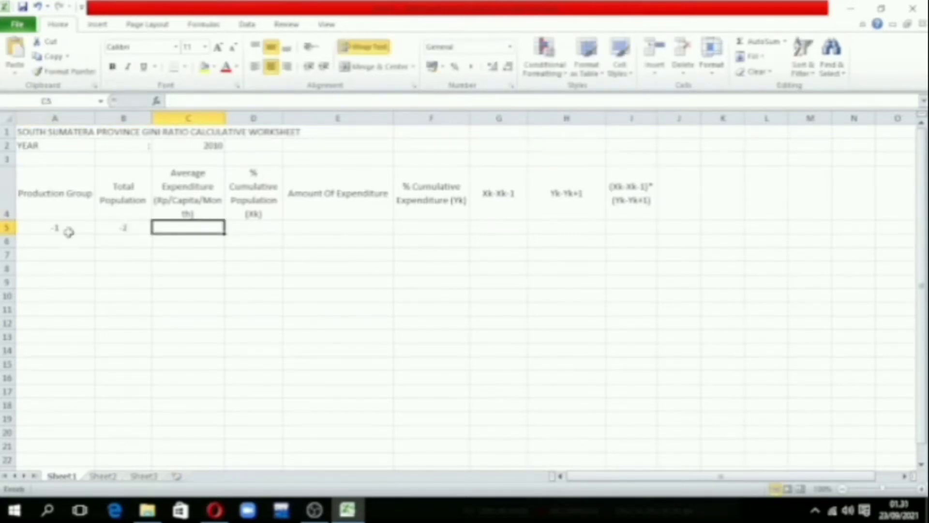
{"action": "key", "text": "Left"}
{"action": "key", "text": "Left"}
{"action": "type", "text": "1\t2"}
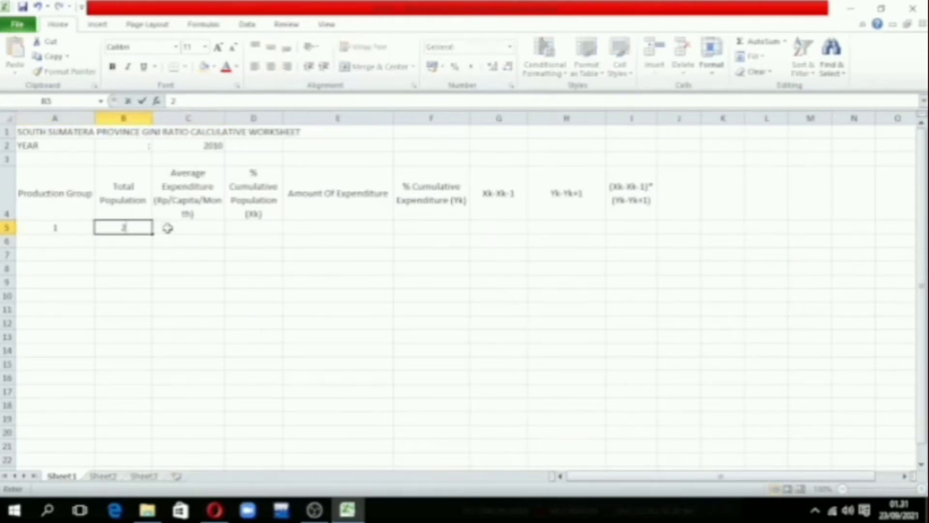
{"action": "type", "text": "\t3\t4"}
{"action": "key", "text": "Tab"}
{"action": "type", "text": "5\t6\t7"}
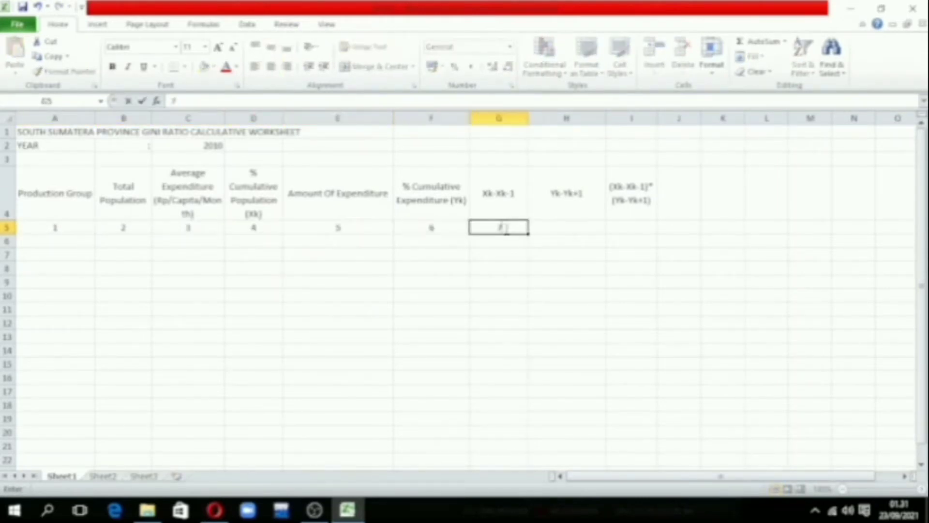
{"action": "type", "text": "\t8"}
{"action": "left_click", "coordinate": [618, 237]}
{"action": "type", "text": "9"}
{"action": "key", "text": "Return"}
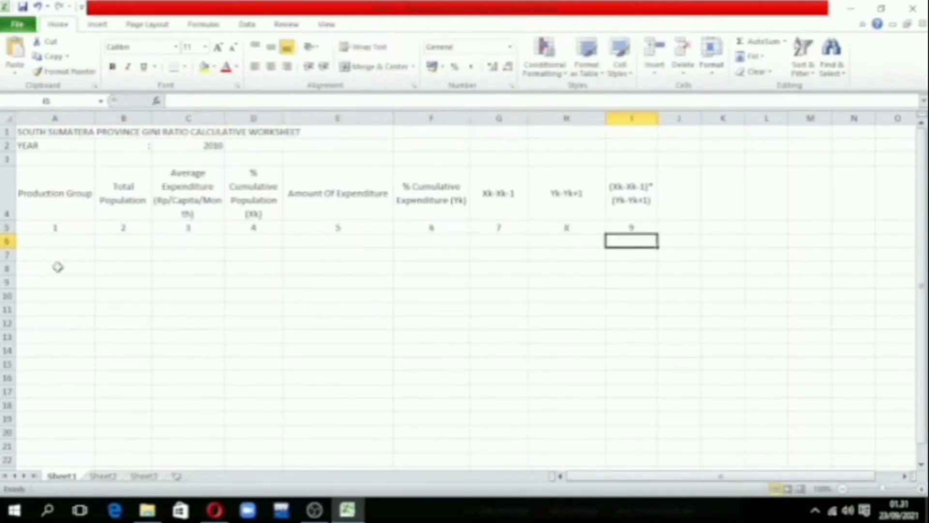
{"action": "left_click", "coordinate": [57, 269]}
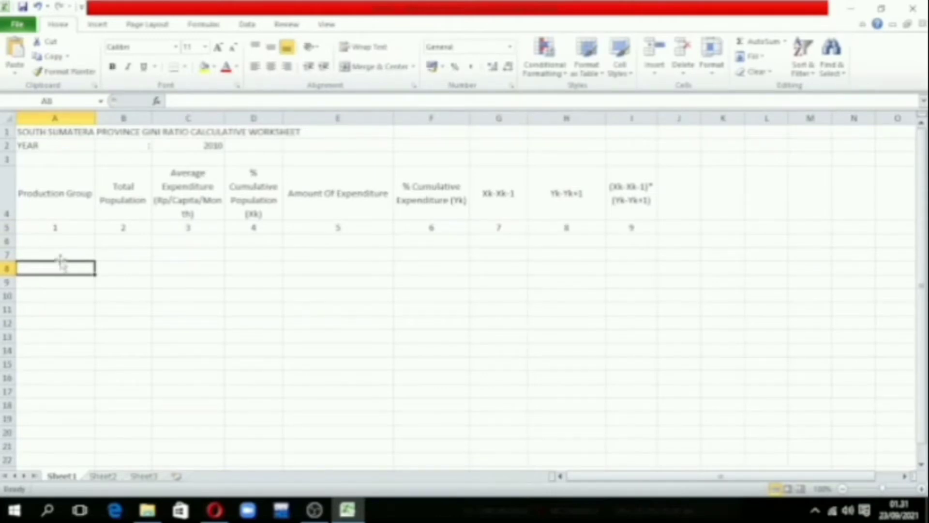
List brackets <100.000, 100.000 - 149.999, 150.000 - 199.999, 200.000 - 299.999, 300.000 - 499.999 in A7:A11
{"action": "left_click", "coordinate": [61, 257]}
{"action": "type", "text": "<"}
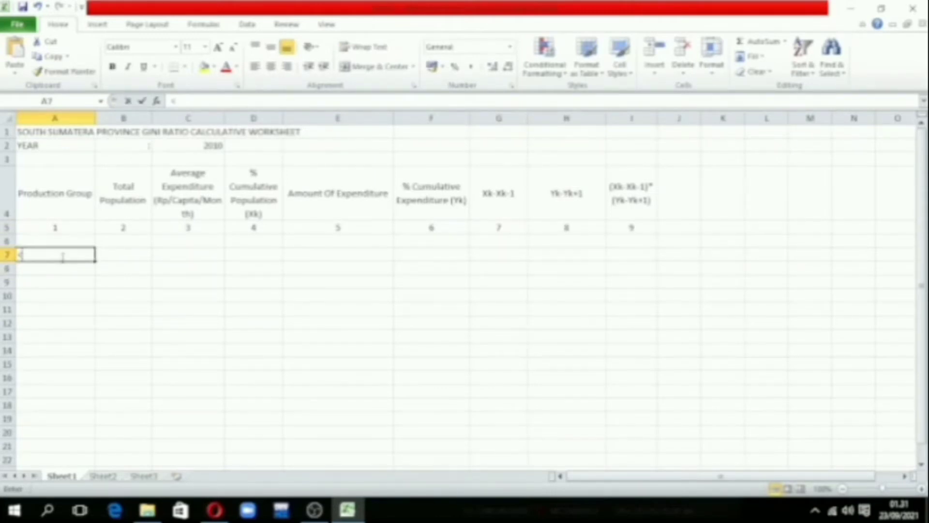
{"action": "type", "text": "100.000"}
{"action": "key", "text": "Tab"}
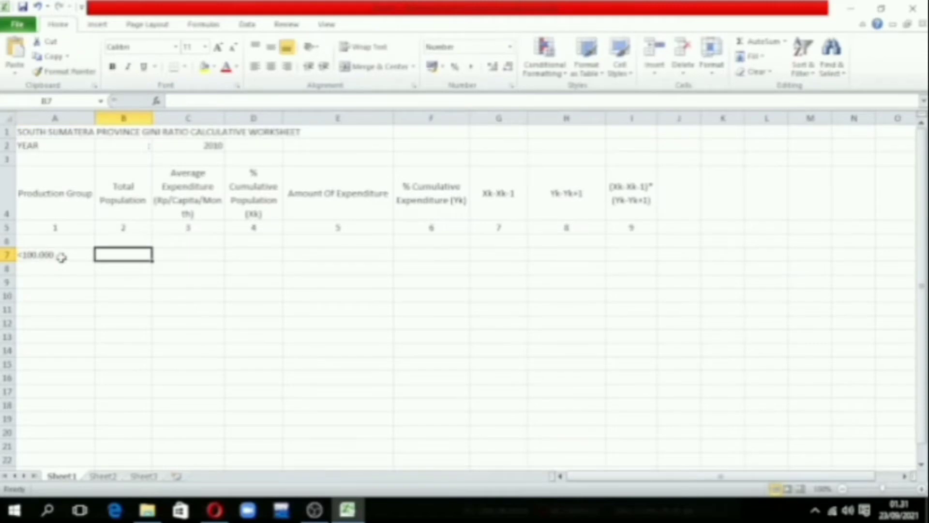
{"action": "left_click", "coordinate": [64, 269]}
{"action": "type", "text": "100.000"}
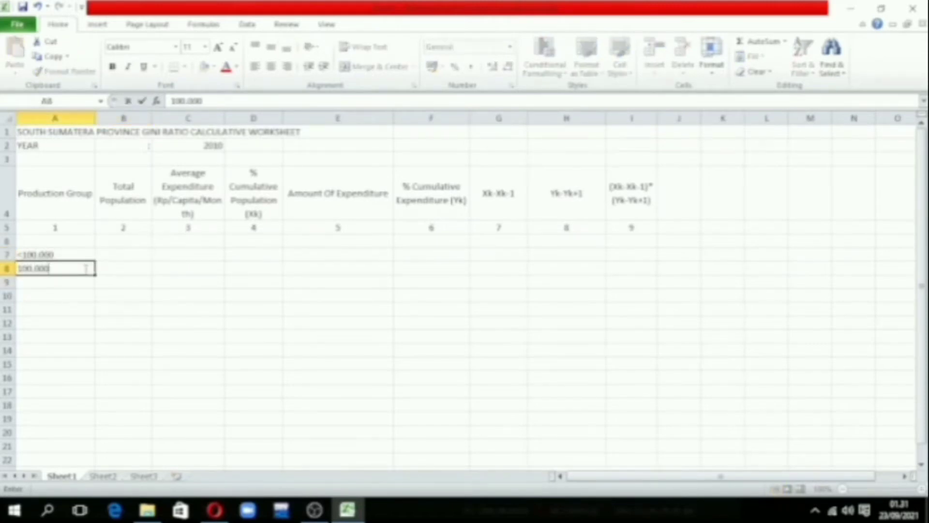
{"action": "type", "text": " - 149"}
{"action": "type", "text": ".999"}
{"action": "key", "text": "Return"}
{"action": "type", "text": "150.000 - "}
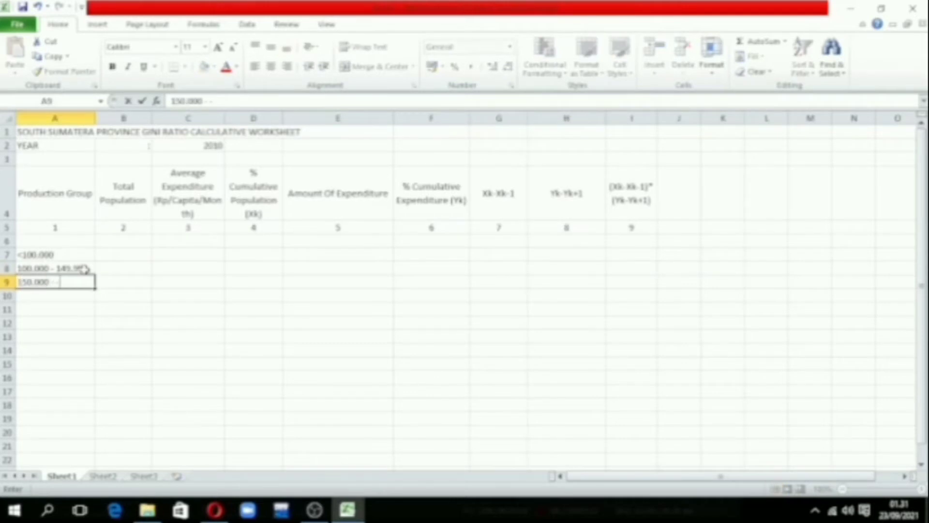
{"action": "type", "text": "199.99"}
{"action": "type", "text": "9"}
{"action": "key", "text": "Return"}
{"action": "type", "text": "200.000"}
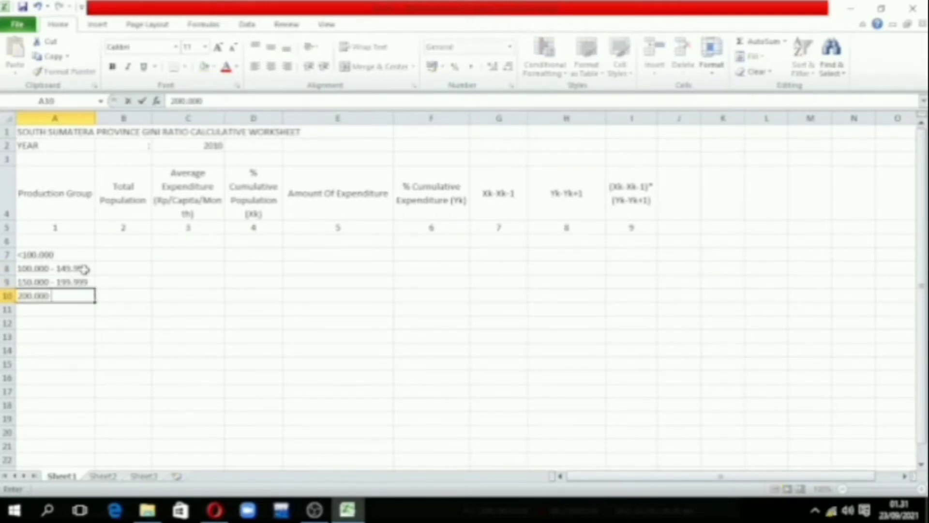
{"action": "type", "text": " - 299.999"}
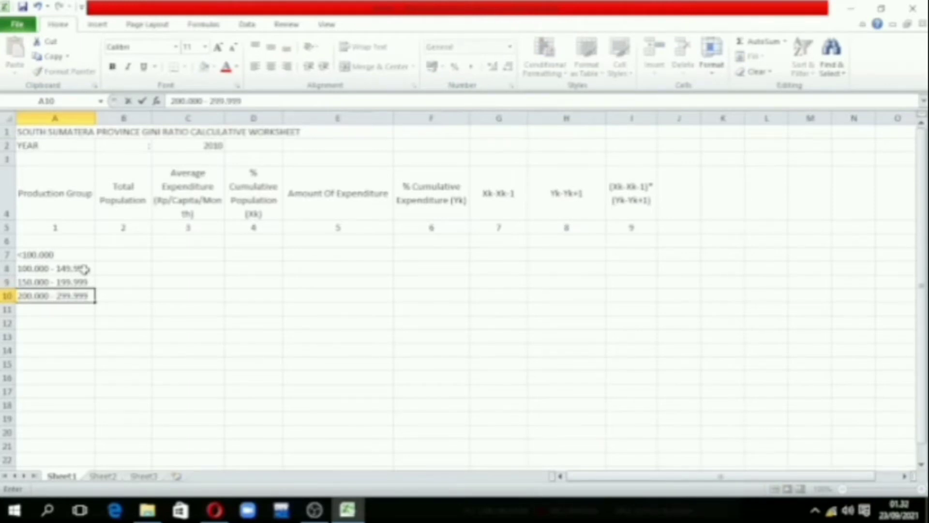
{"action": "key", "text": "Return"}
{"action": "type", "text": "300.000 - "}
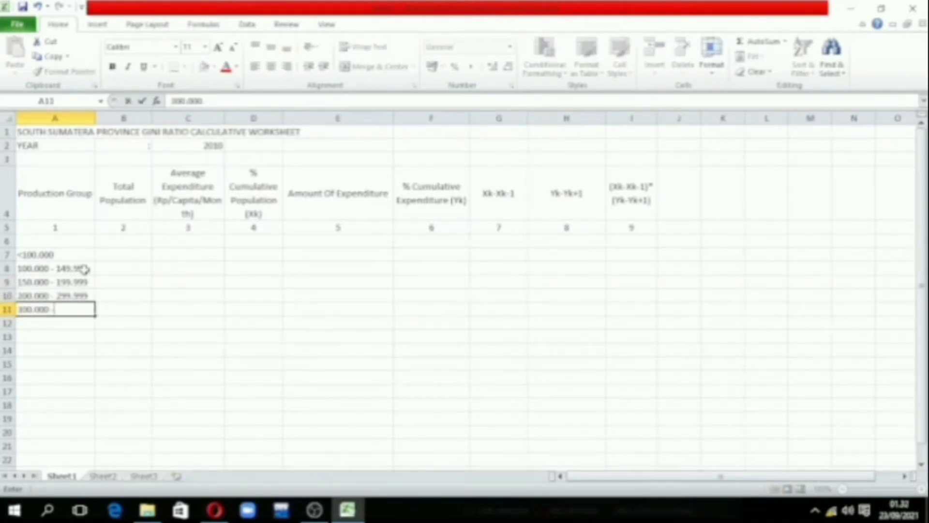
{"action": "type", "text": "499.999"}
{"action": "key", "text": "Return"}
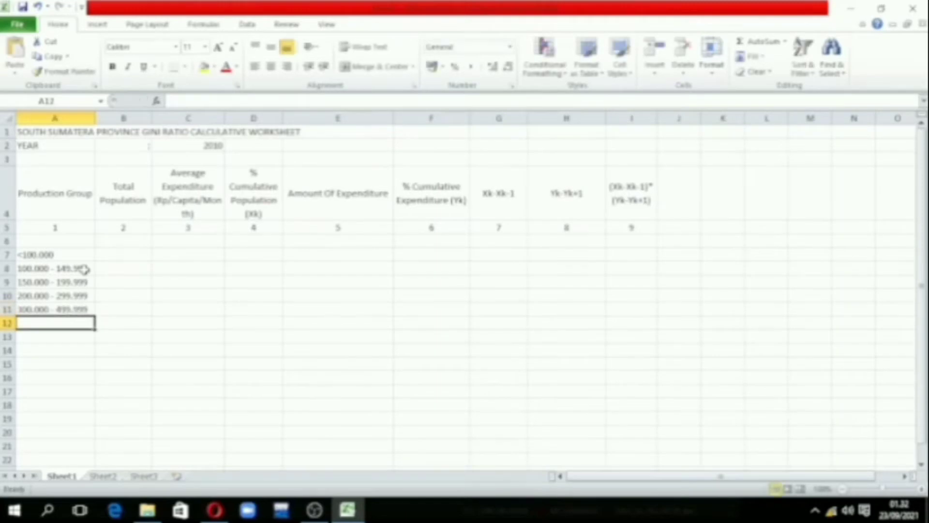
Add brackets 500.000 - 749.999, 750.000 - 999.999, >= 1.000.000, then 'Whole Population' in A16
{"action": "type", "text": "500.000"}
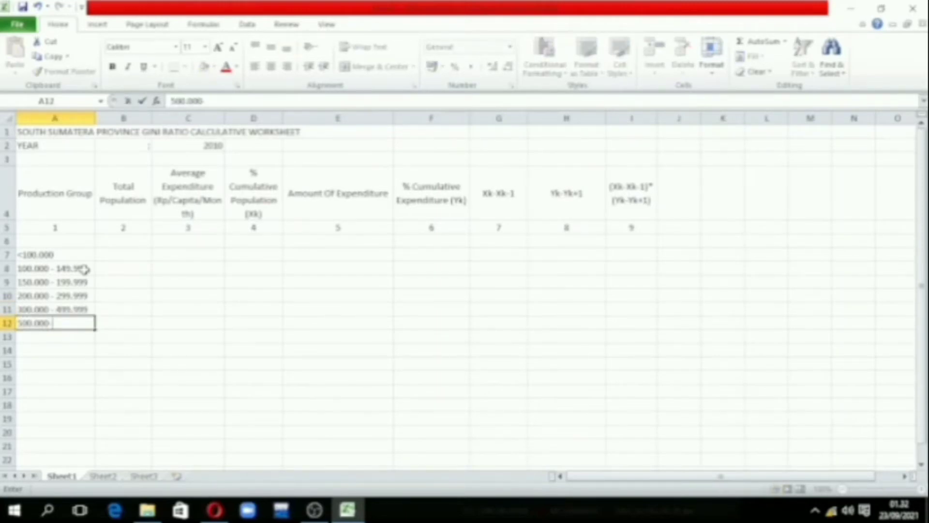
{"action": "type", "text": "999"}
{"action": "key", "text": "BackSpace"}
{"action": "key", "text": "BackSpace"}
{"action": "key", "text": "BackSpace"}
{"action": "type", "text": "749.999"}
{"action": "key", "text": "Return"}
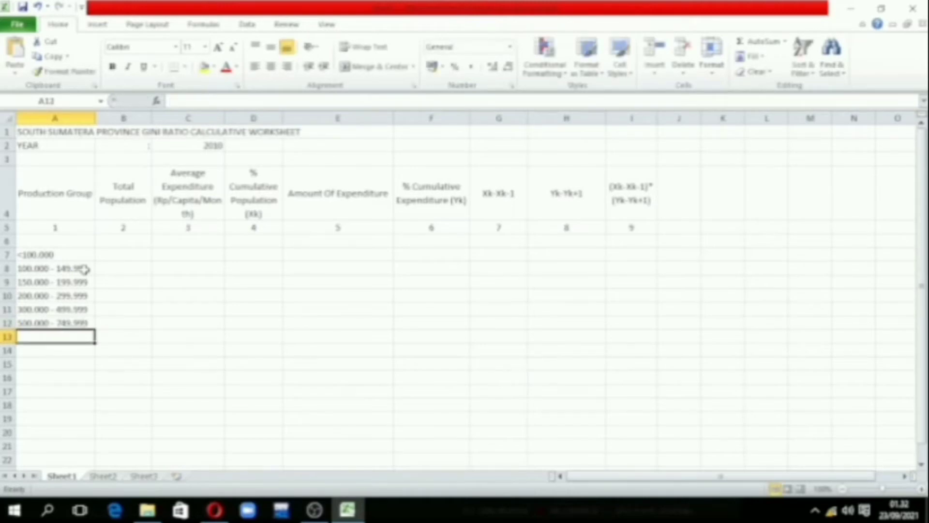
{"action": "type", "text": "750.000 - "}
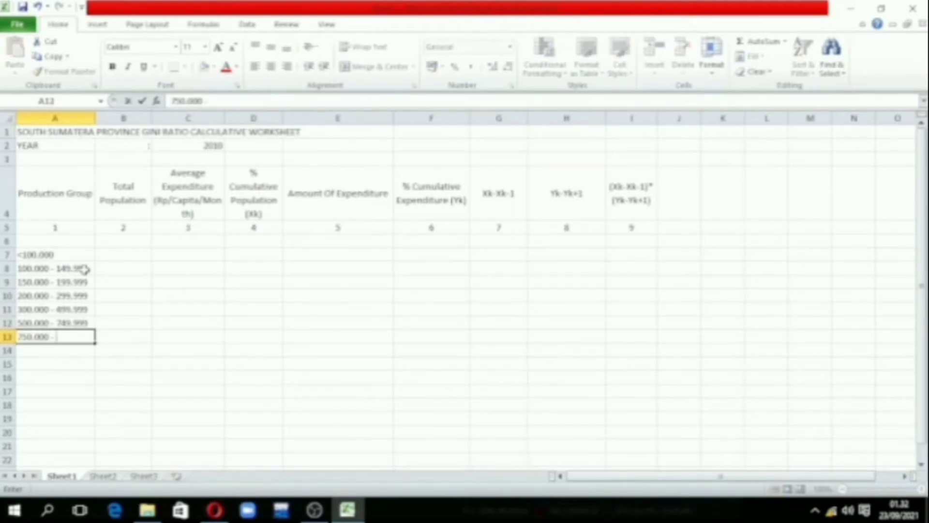
{"action": "type", "text": "999.999"}
{"action": "key", "text": "Return"}
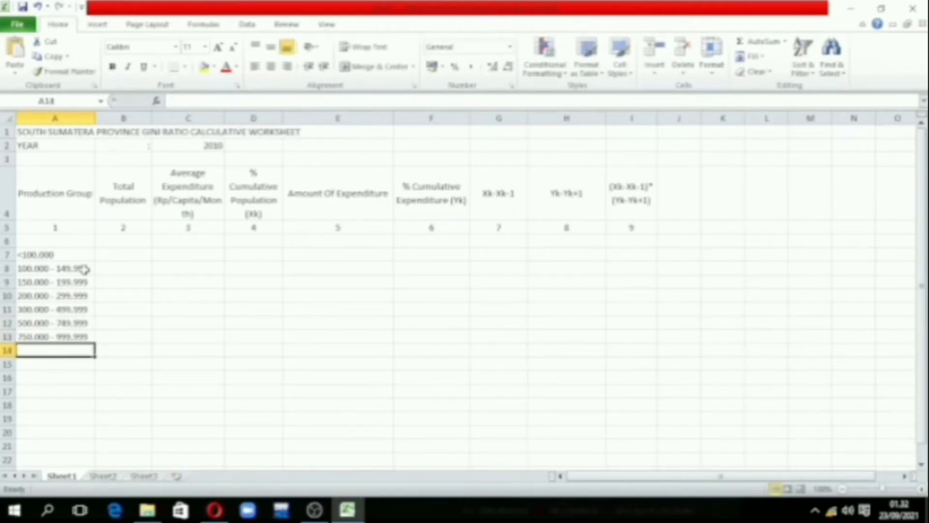
{"action": "type", "text": ">"}
{"action": "type", "text": "= 10"}
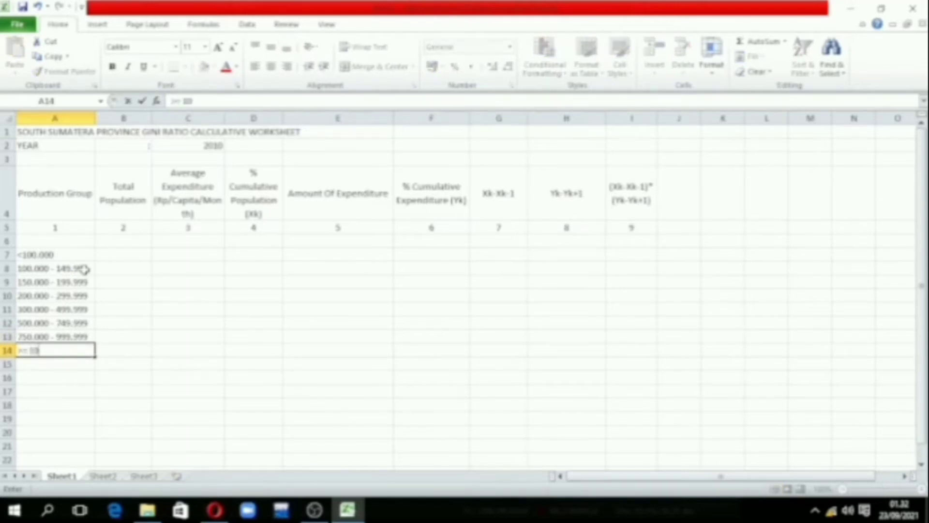
{"action": "type", "text": ".0"}
{"action": "key", "text": "BackSpace"}
{"action": "key", "text": "BackSpace"}
{"action": "key", "text": "BackSpace"}
{"action": "type", "text": ".000.000"}
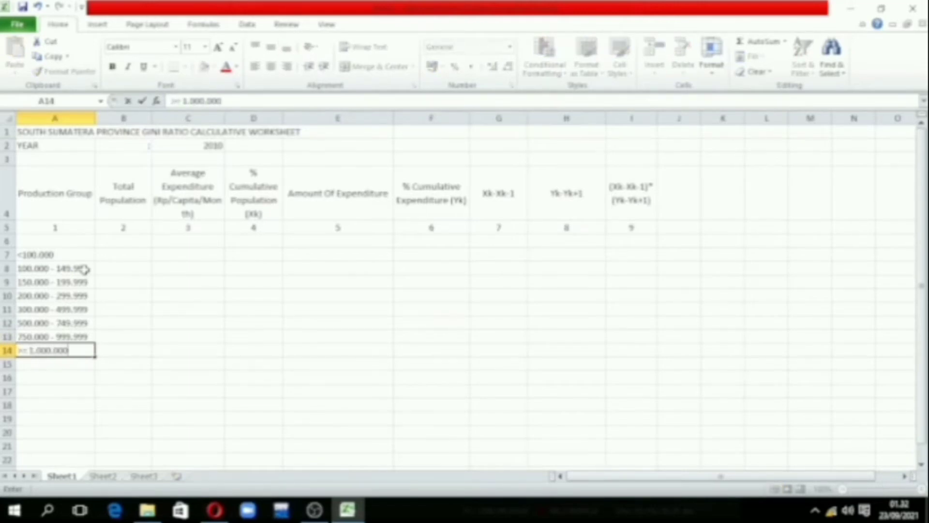
{"action": "key", "text": "Return"}
{"action": "key", "text": "Return"}
{"action": "type", "text": "Who"}
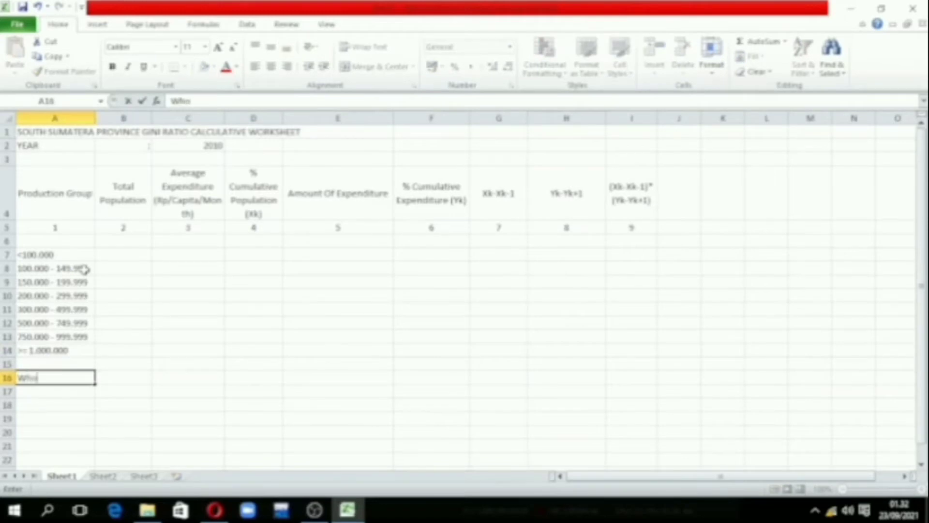
{"action": "type", "text": "le Populatio"}
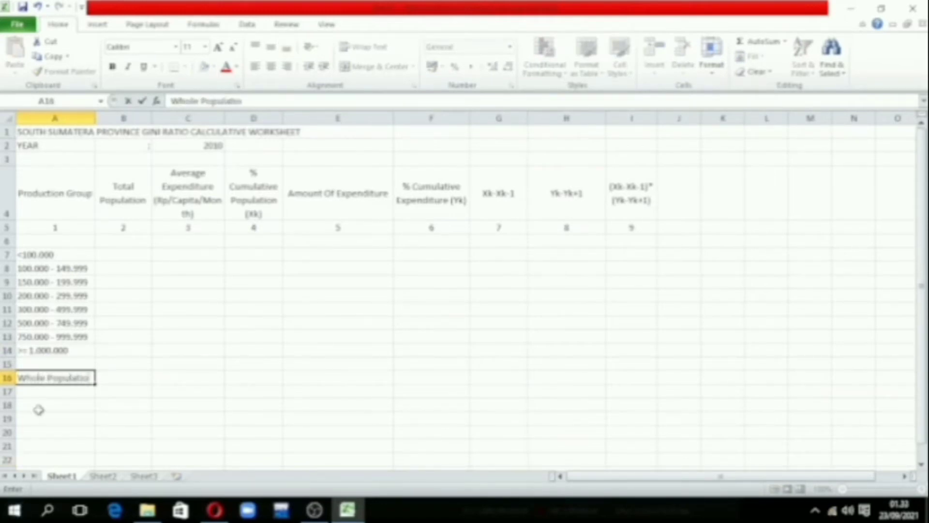
{"action": "type", "text": "n"}
Enter populations 27.050, 177.560, 606.887 and 2.008.770 in B7:B10
{"action": "left_click", "coordinate": [131, 257]}
{"action": "type", "text": "2"}
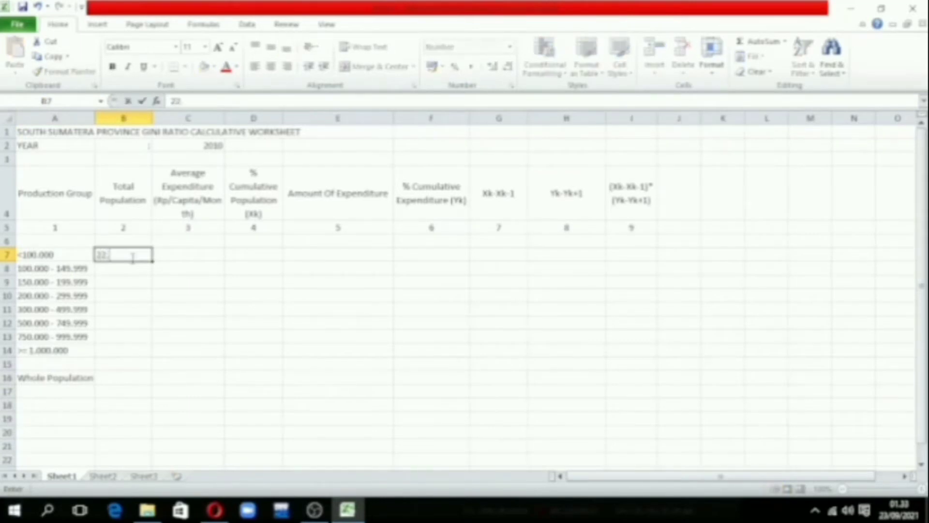
{"action": "type", "text": "7.050"}
{"action": "key", "text": "Return"}
{"action": "type", "text": "177.5"}
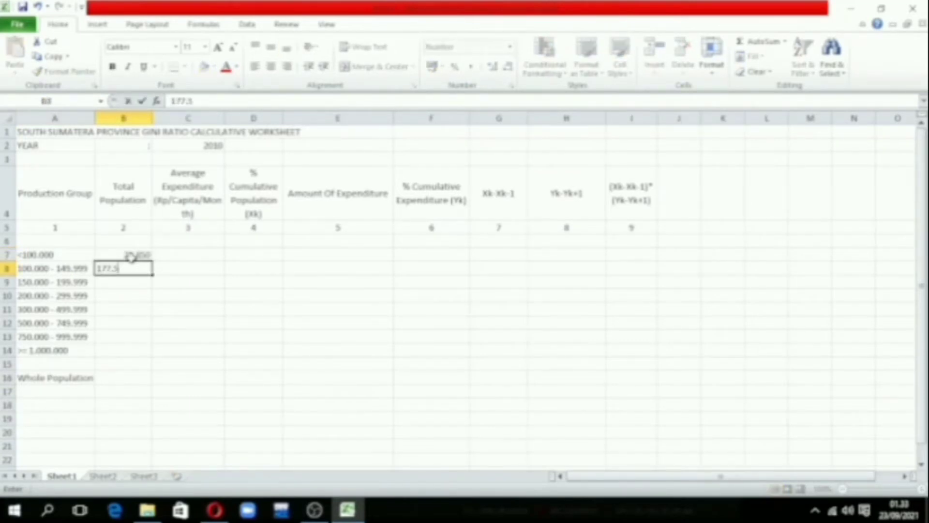
{"action": "type", "text": "60"}
{"action": "key", "text": "Return"}
{"action": "type", "text": "606."}
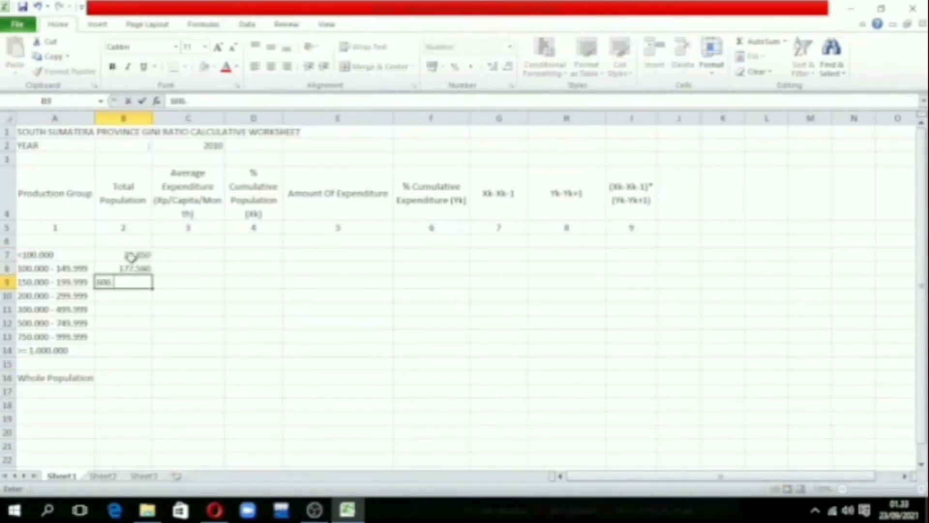
{"action": "type", "text": "887"}
{"action": "key", "text": "Return"}
{"action": "type", "text": "2"}
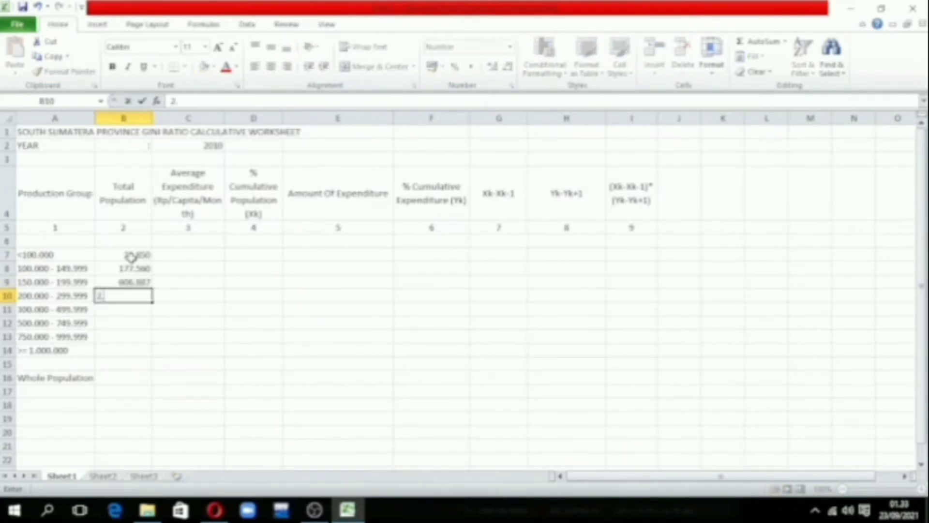
{"action": "type", "text": ".008.770"}
{"action": "key", "text": "Return"}
Enter populations 23398.950, 1.141.502, 585.933, 17.318 in B11:B14, and total them with =SUM(B7:B15) in B16
{"action": "type", "text": "2"}
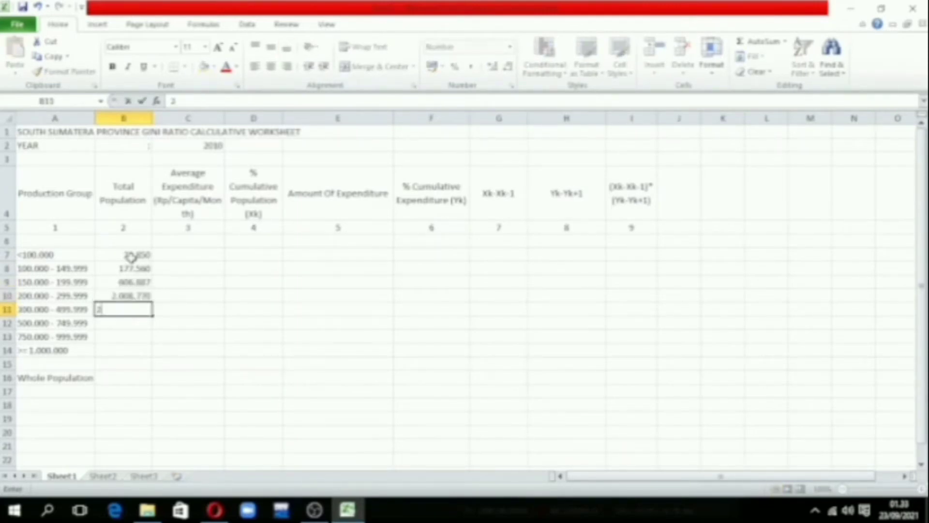
{"action": "type", "text": ".3"}
{"action": "type", "text": "398"}
{"action": "type", "text": ".950"}
{"action": "key", "text": "Return"}
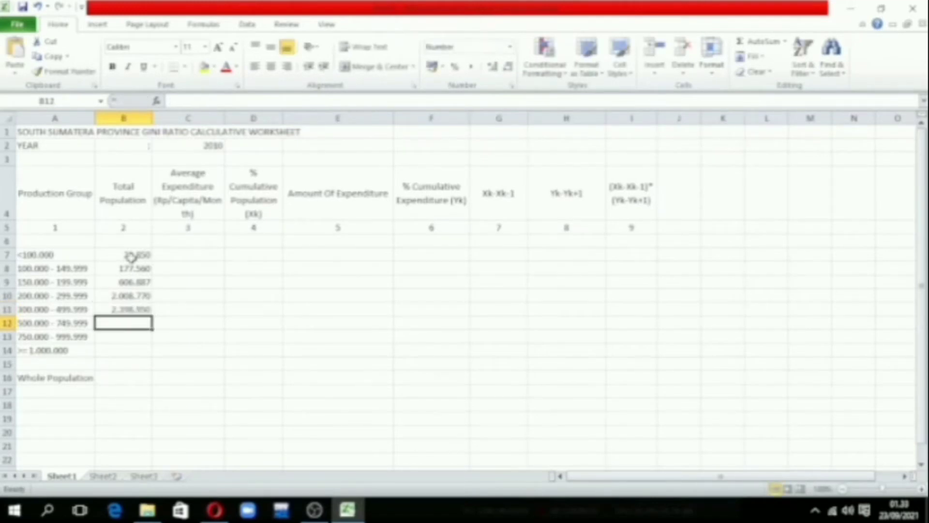
{"action": "type", "text": "1.141.502"}
{"action": "key", "text": "Return"}
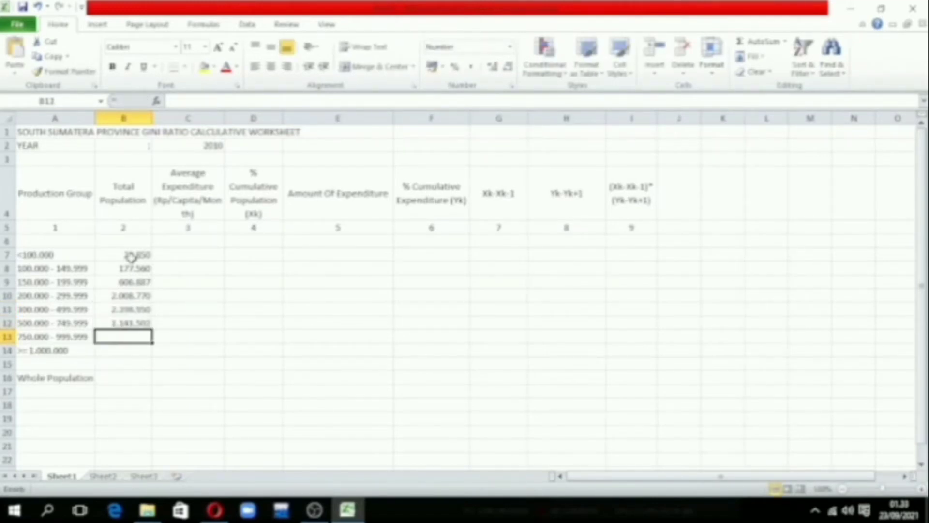
{"action": "type", "text": "585.933"}
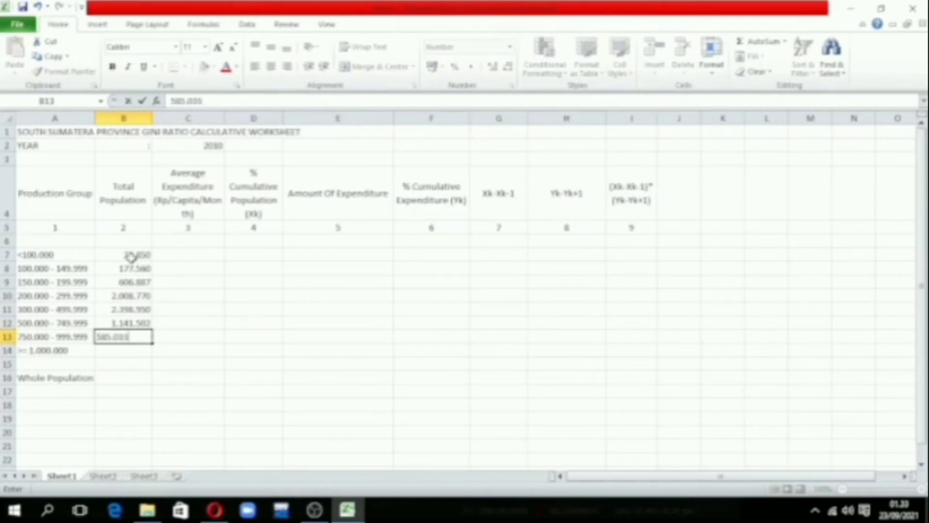
{"action": "key", "text": "Return"}
{"action": "type", "text": "1"}
{"action": "type", "text": "7"}
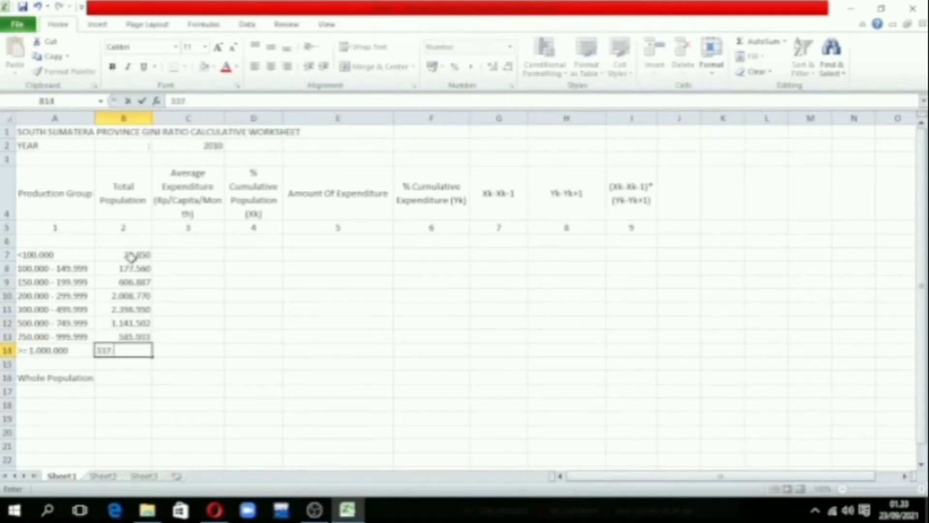
{"action": "type", "text": ".318"}
{"action": "left_click", "coordinate": [141, 376]}
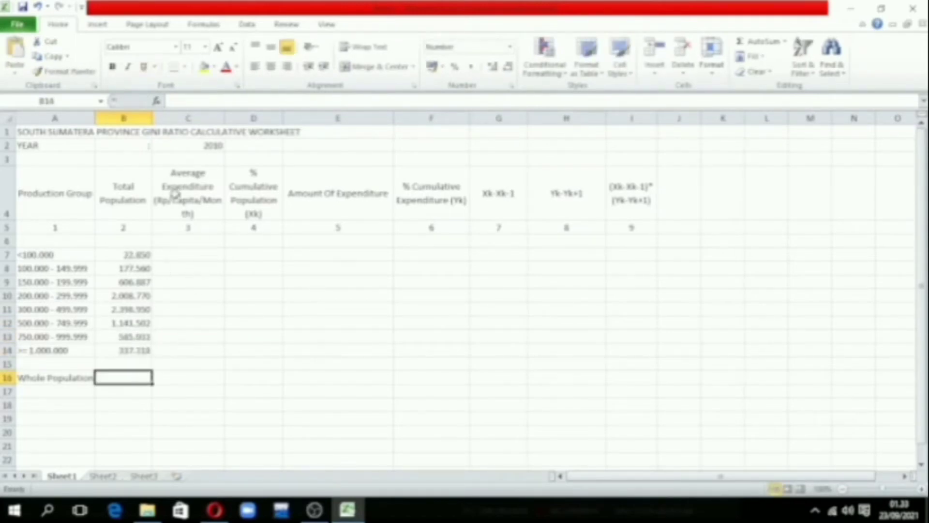
{"action": "left_click", "coordinate": [156, 101]}
{"action": "left_click", "coordinate": [517, 347]}
{"action": "left_click", "coordinate": [565, 337]}
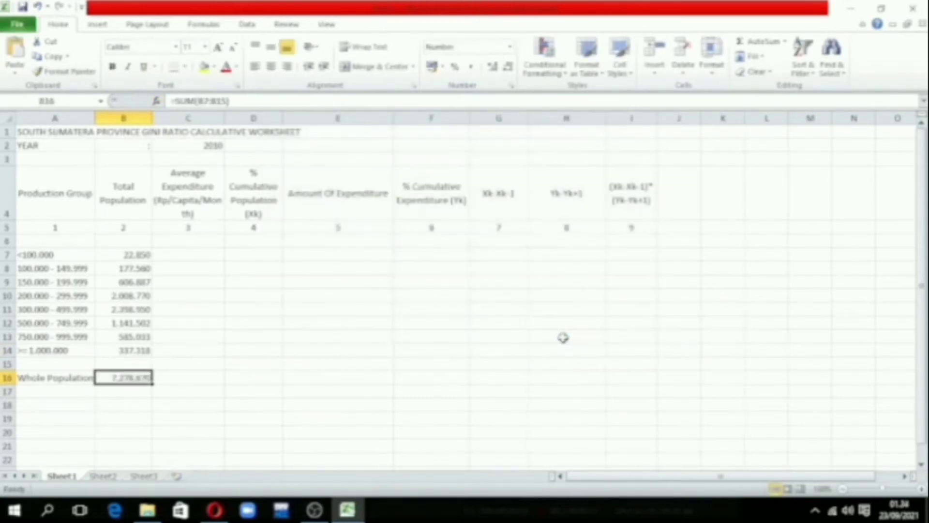
Enter average expenditures 90.583, 134.41, 178.488 and 288.793 in C7:C10
{"action": "left_click", "coordinate": [186, 255]}
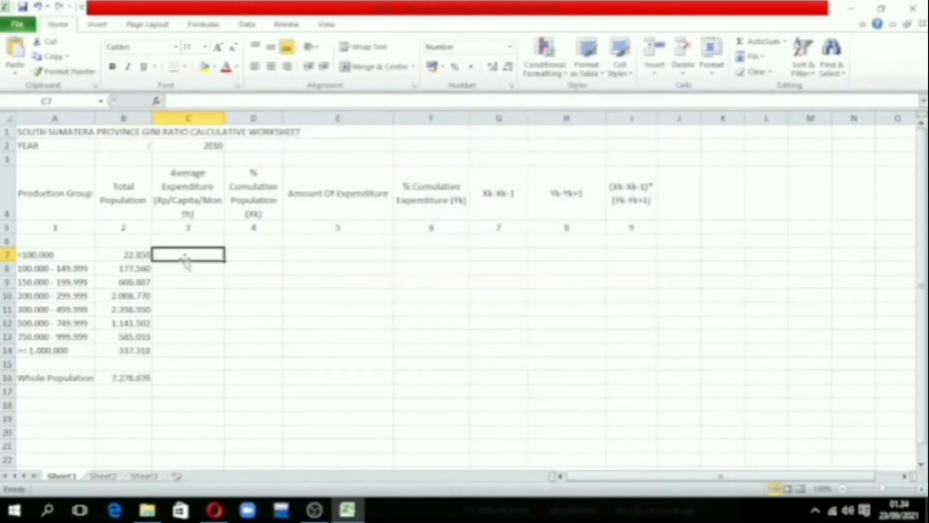
{"action": "type", "text": "90.583"}
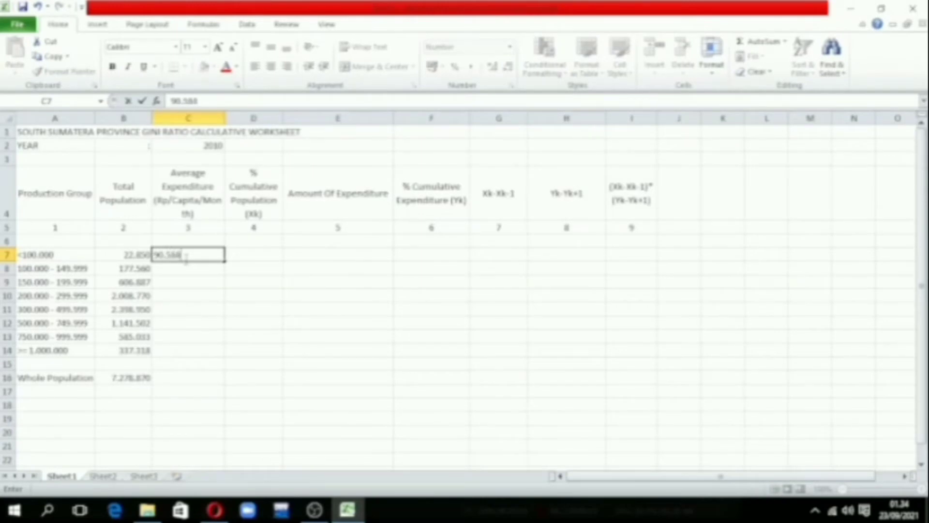
{"action": "key", "text": "Return"}
{"action": "type", "text": "134.41"}
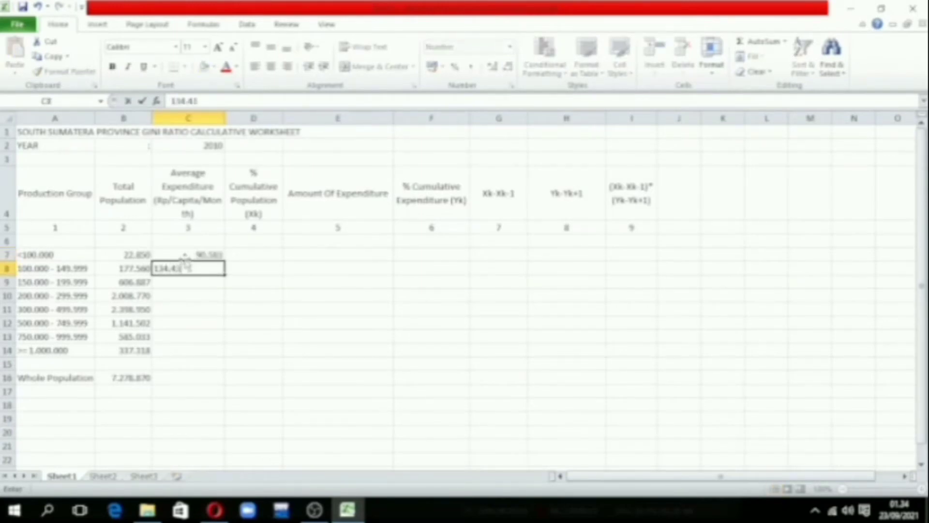
{"action": "key", "text": "Return"}
{"action": "type", "text": "178."}
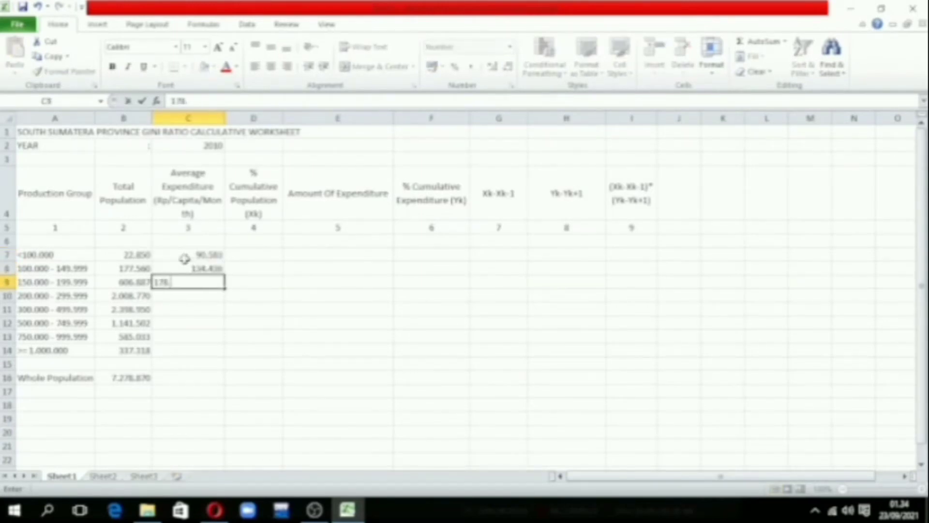
{"action": "type", "text": "488"}
{"action": "key", "text": "Return"}
{"action": "type", "text": "28"}
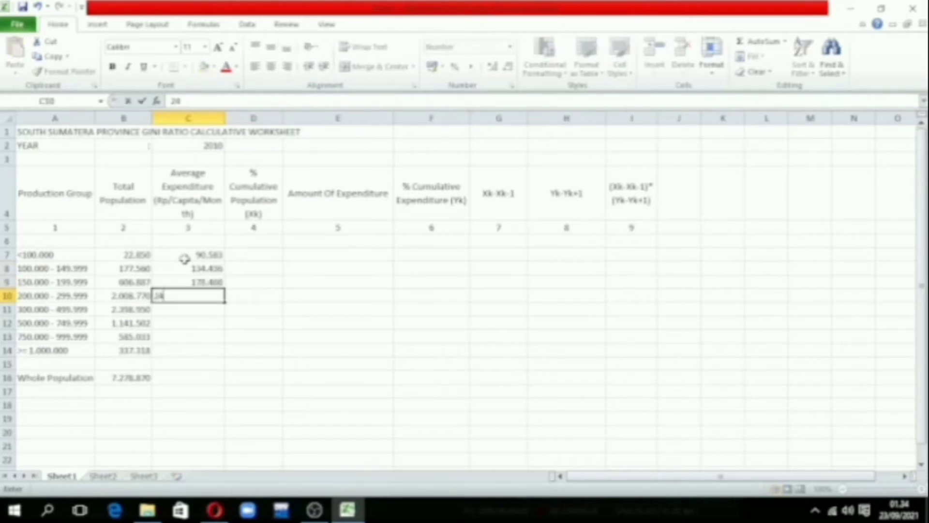
{"action": "type", "text": "8.793"}
{"action": "key", "text": "Return"}
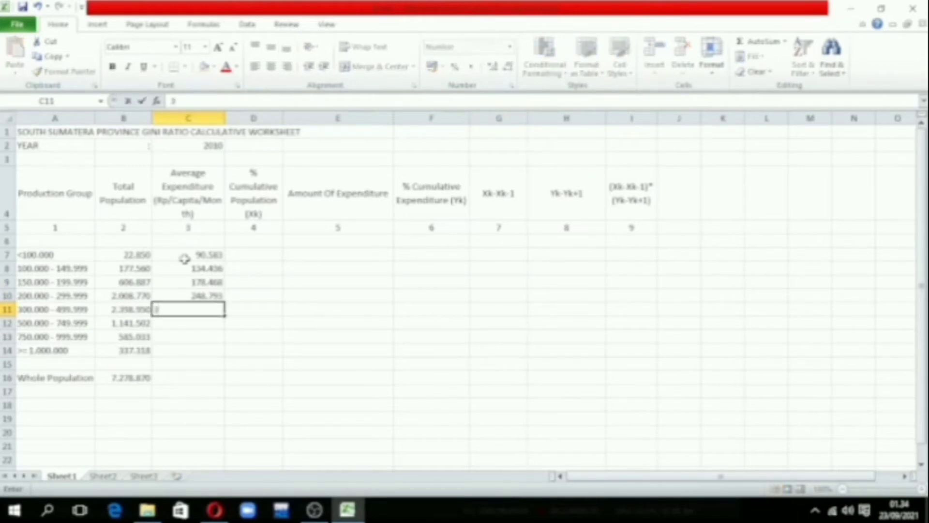
Enter 385.833, 609.977, 856.606, 1.617.315 in C11:C14 and the overall average 453.724 in C16
{"action": "type", "text": "385.833"}
{"action": "key", "text": "Return"}
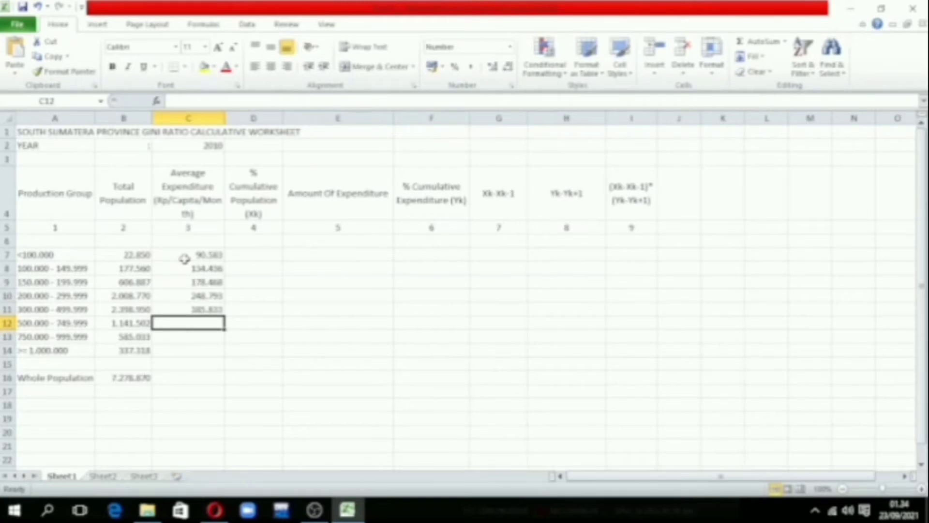
{"action": "type", "text": "609."}
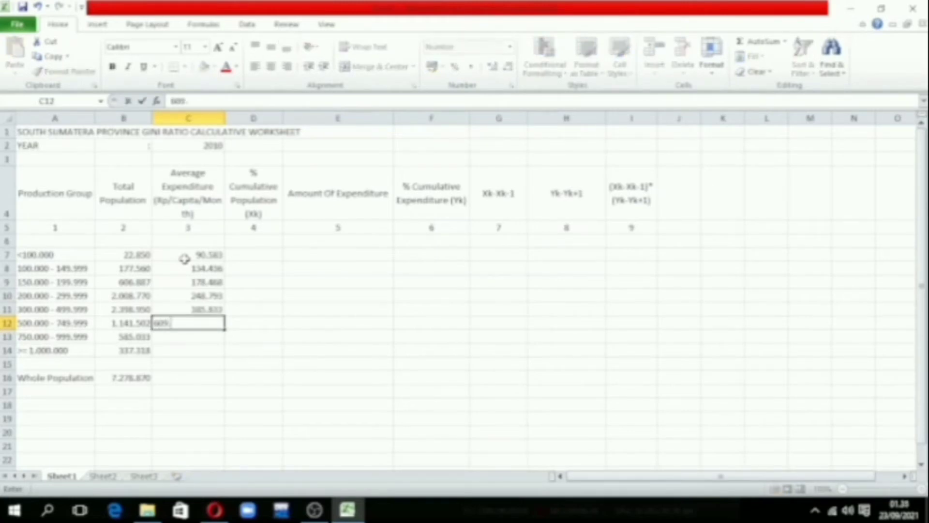
{"action": "type", "text": "977"}
{"action": "key", "text": "Return"}
{"action": "type", "text": "856."}
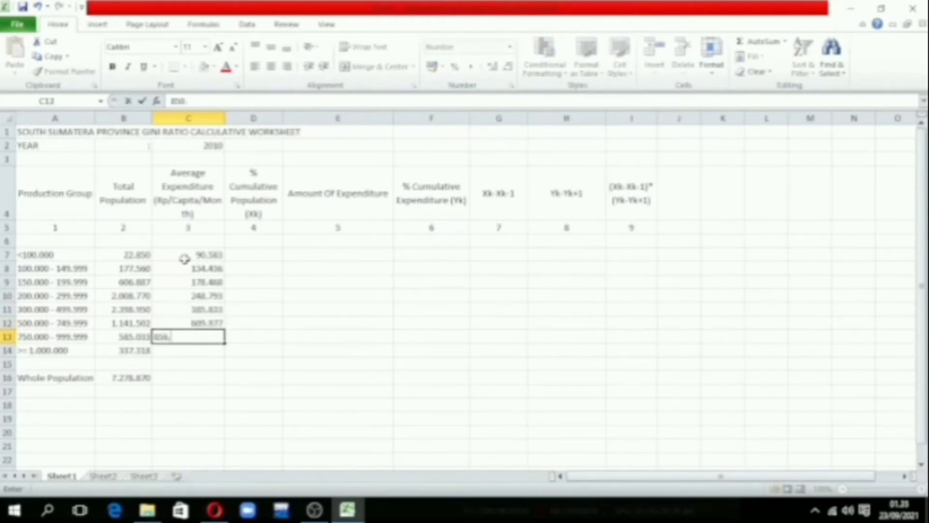
{"action": "type", "text": "606"}
{"action": "key", "text": "Return"}
{"action": "type", "text": "1.617"}
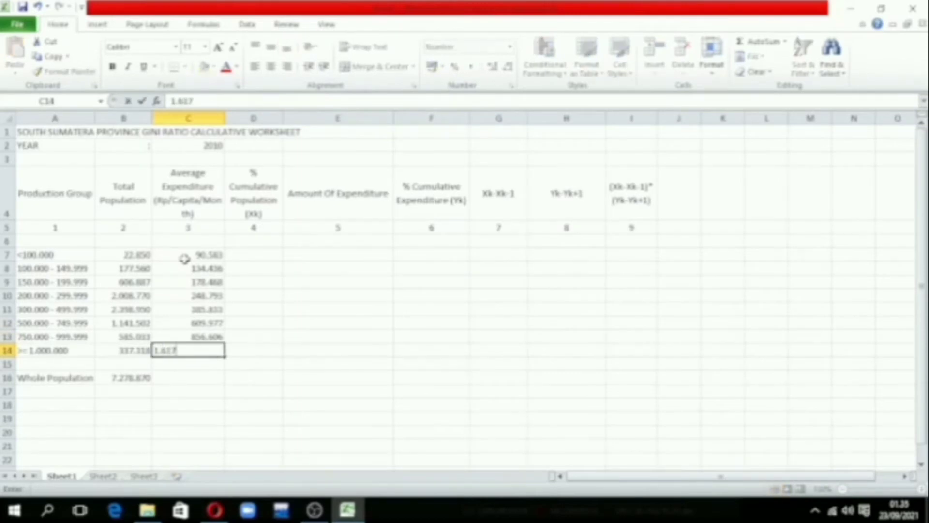
{"action": "type", "text": ".315"}
{"action": "key", "text": "Return"}
{"action": "key", "text": "Return"}
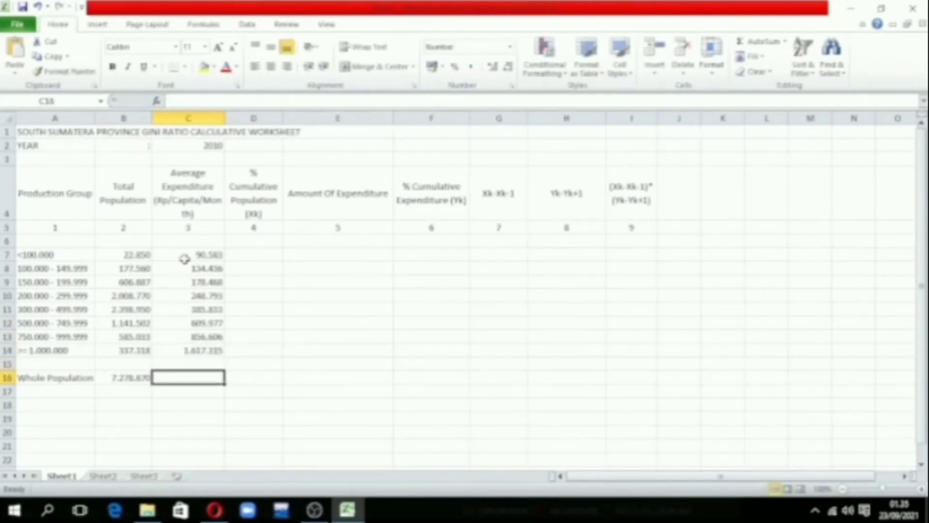
{"action": "type", "text": "453."}
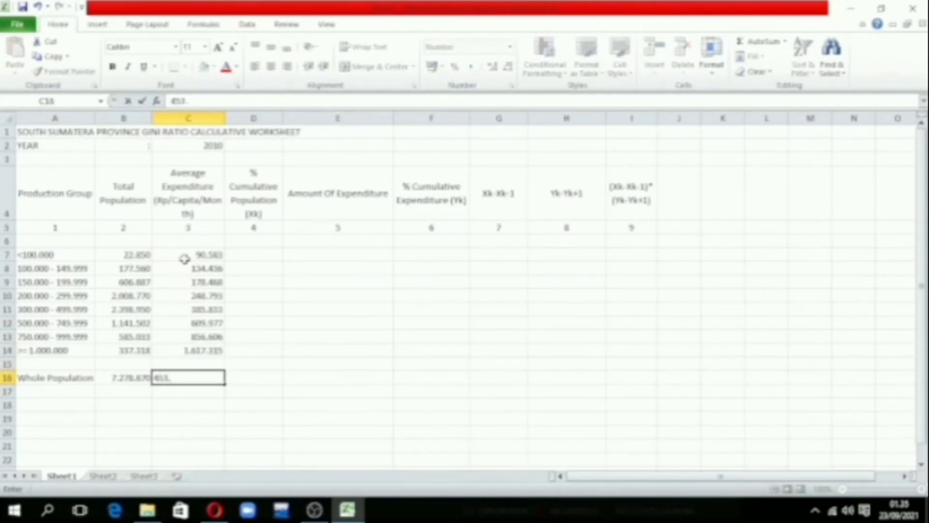
{"action": "type", "text": "724"}
Enter 0.003139 in D7 and the cumulative formula =D7+B8/B16 in D8
{"action": "left_click", "coordinate": [251, 255]}
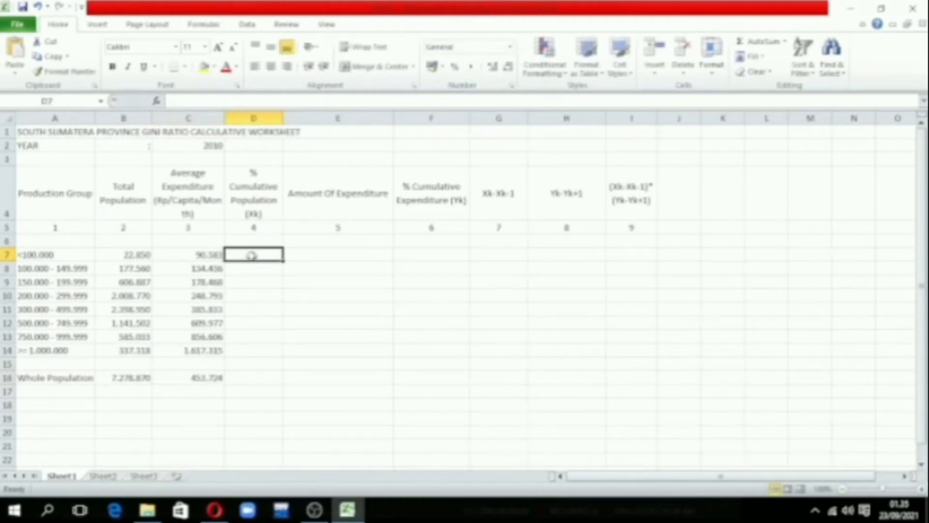
{"action": "type", "text": "0.003139"}
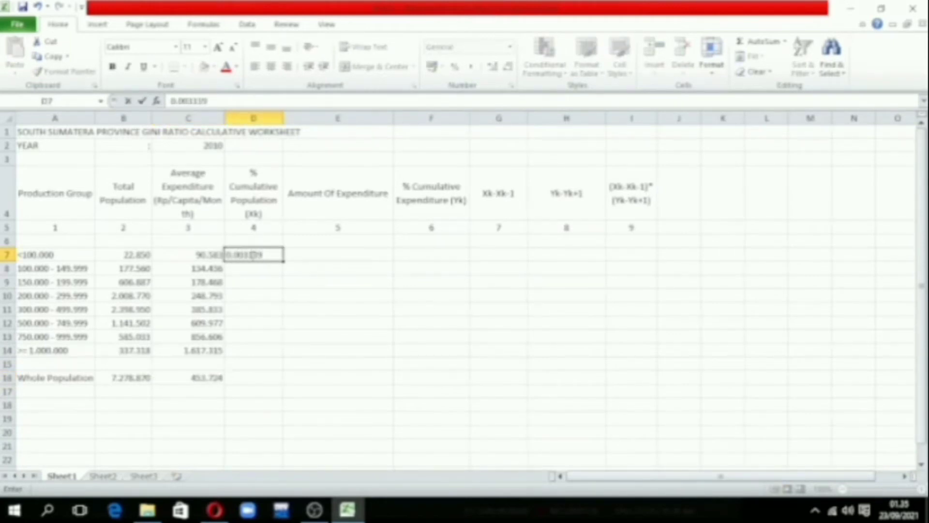
{"action": "left_click", "coordinate": [251, 271]}
{"action": "type", "text": "=D"}
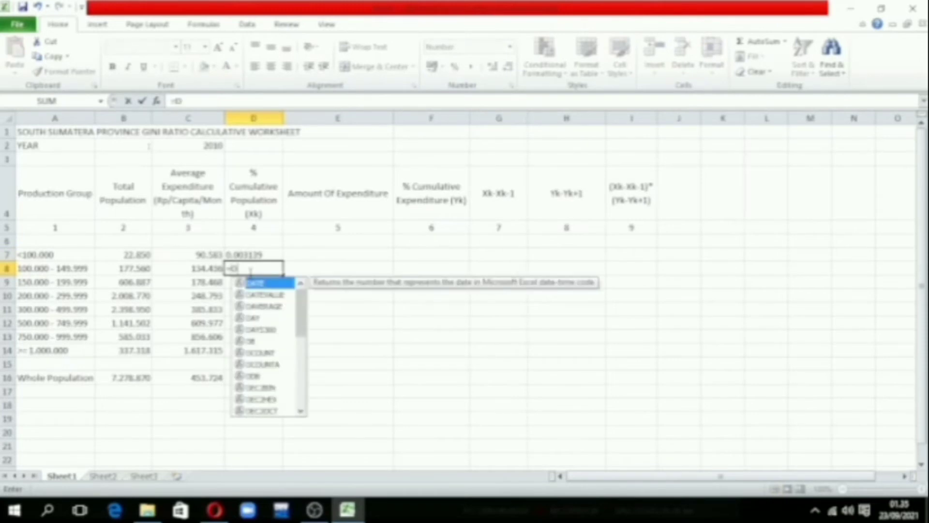
{"action": "type", "text": "7+"}
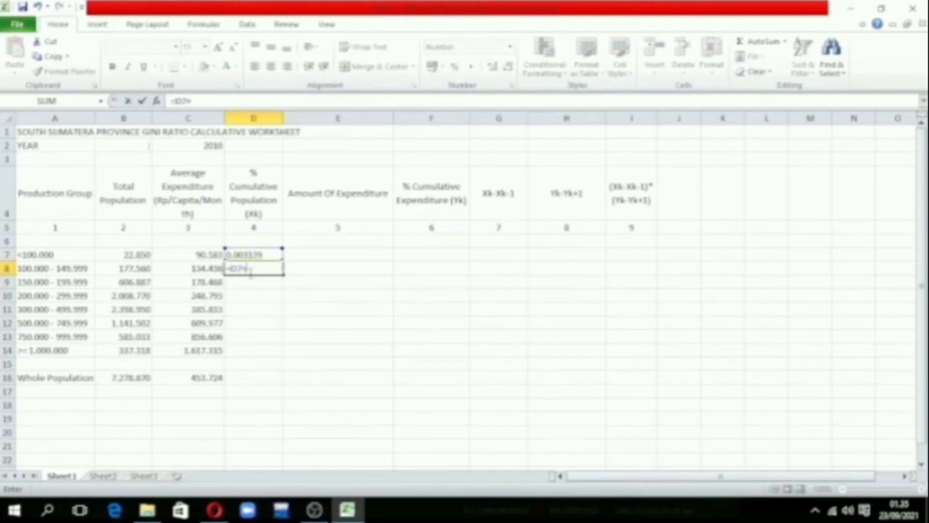
{"action": "type", "text": "B8/"}
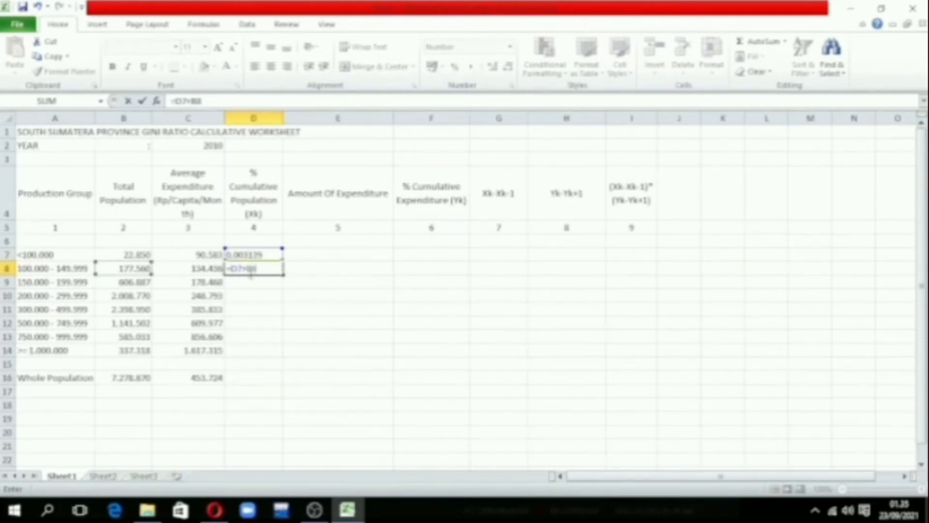
{"action": "type", "text": "B5"}
{"action": "key", "text": "BackSpace"}
{"action": "type", "text": "16"}
{"action": "key", "text": "Return"}
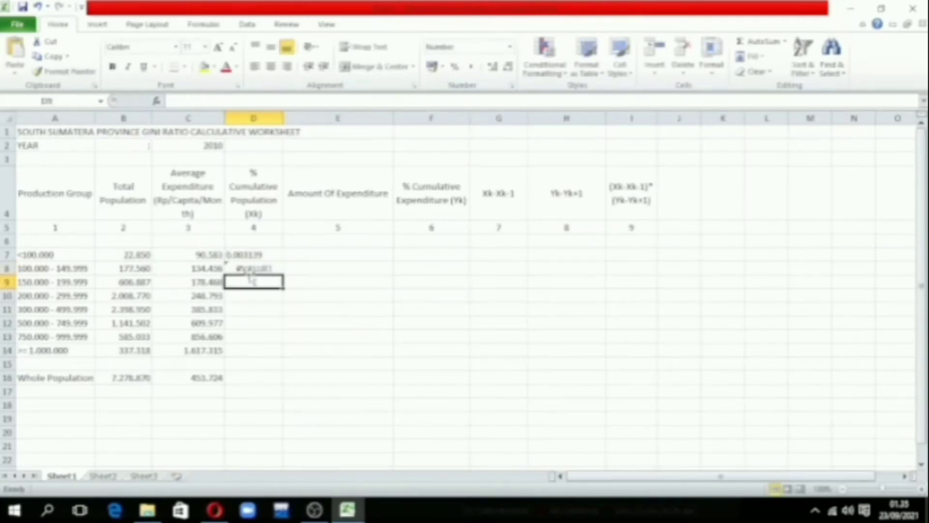
Fill the D8 formula down to D14 and recommit the D7 value
{"action": "left_click", "coordinate": [254, 269]}
{"action": "left_click_drag", "start_coordinate": [283, 275], "coordinate": [283, 356]}
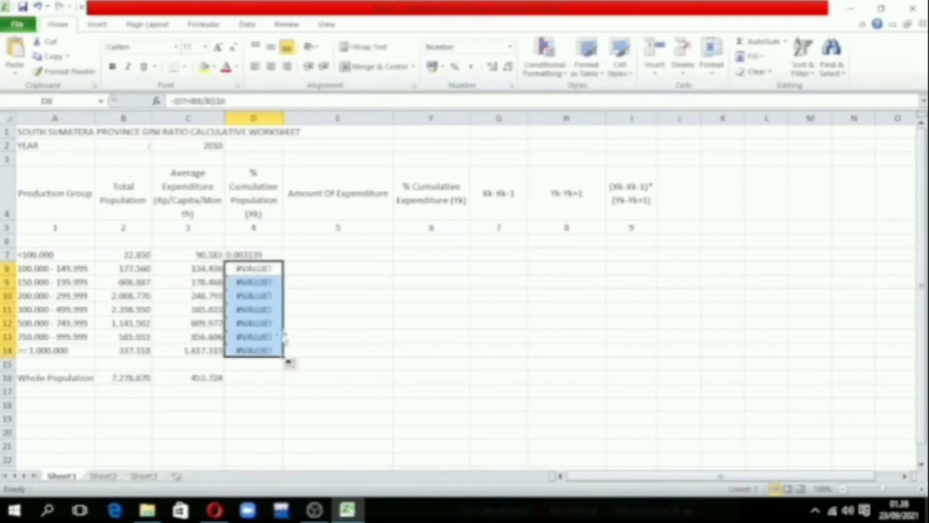
{"action": "double_click", "coordinate": [255, 255]}
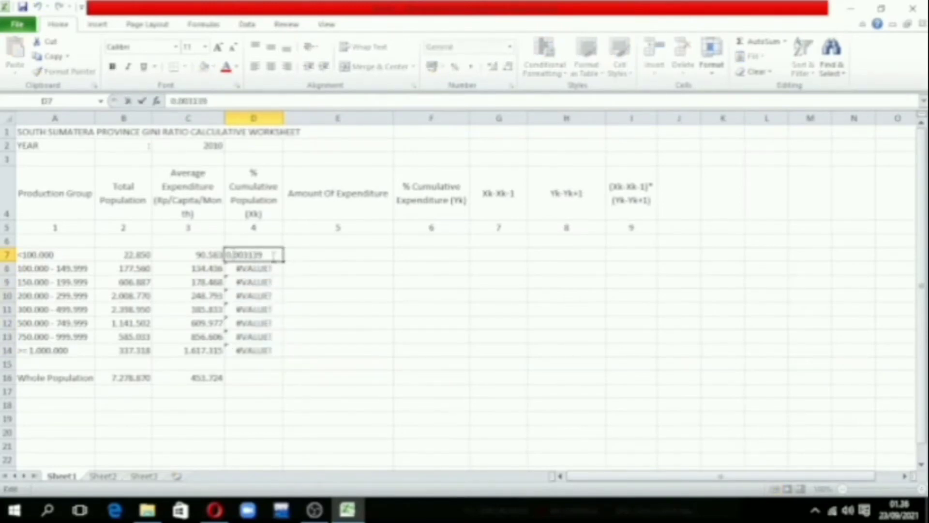
{"action": "key", "text": "Return"}
{"action": "left_click", "coordinate": [286, 347]}
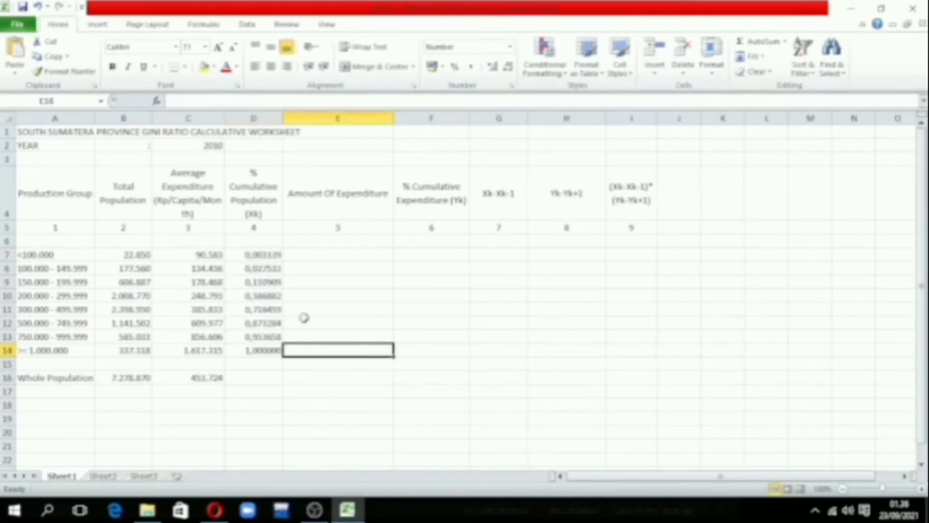
{"action": "left_click", "coordinate": [325, 255]}
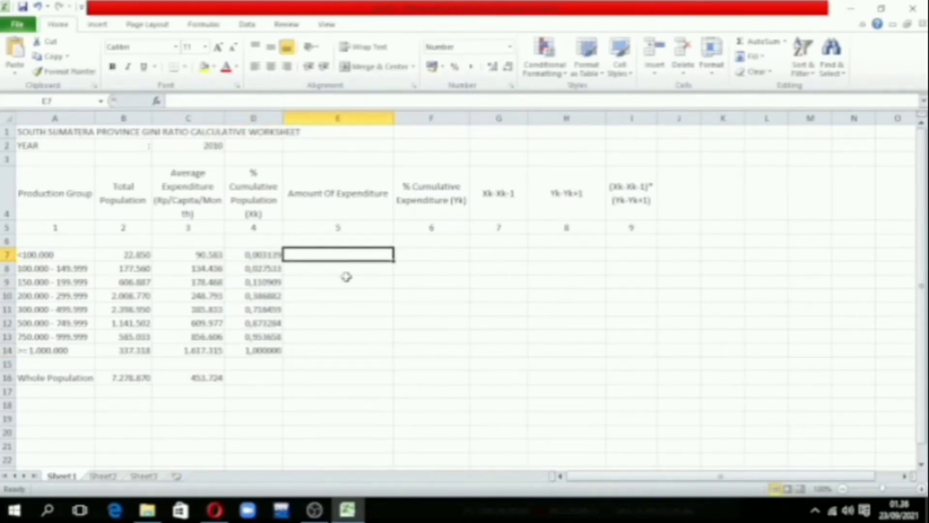
Compute expenditure =B7*C7 down E7:E14 and total it with SUM in E16
{"action": "type", "text": "=B7*"}
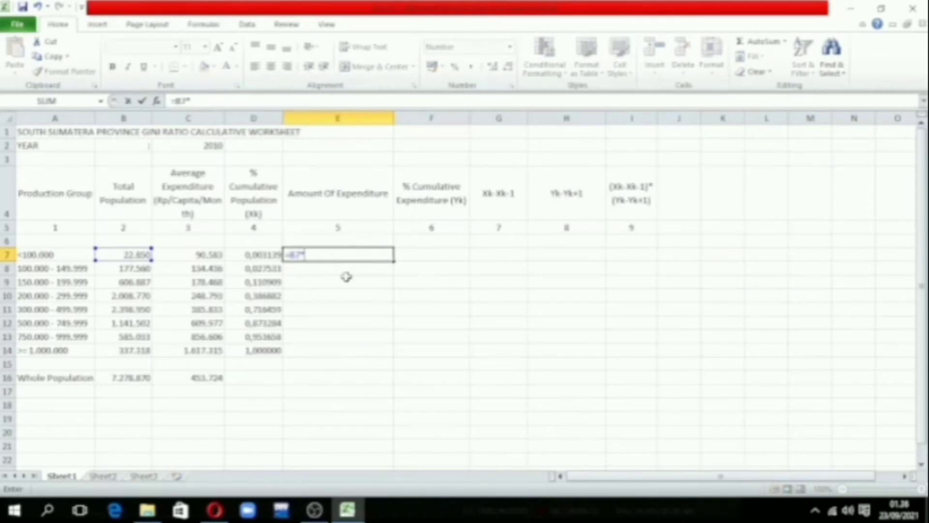
{"action": "type", "text": "C7"}
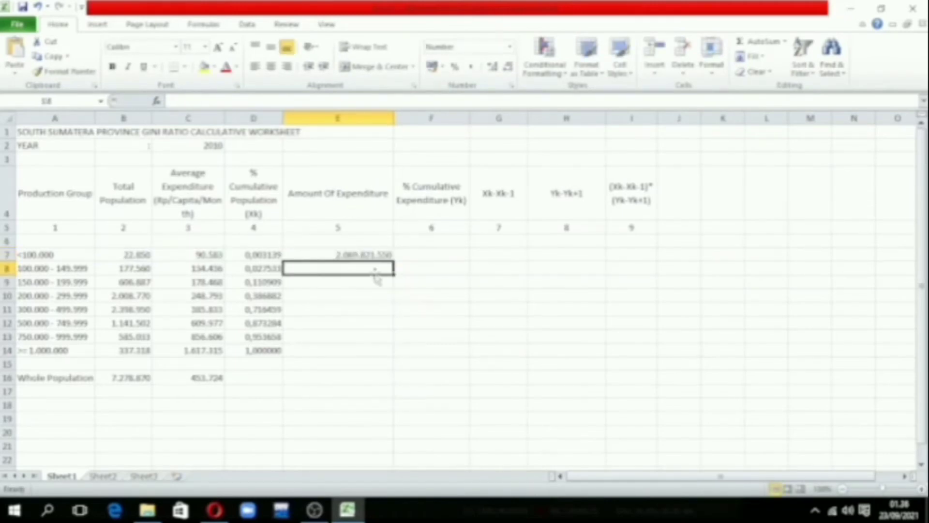
{"action": "left_click", "coordinate": [390, 257]}
{"action": "left_click_drag", "start_coordinate": [394, 261], "coordinate": [395, 353]}
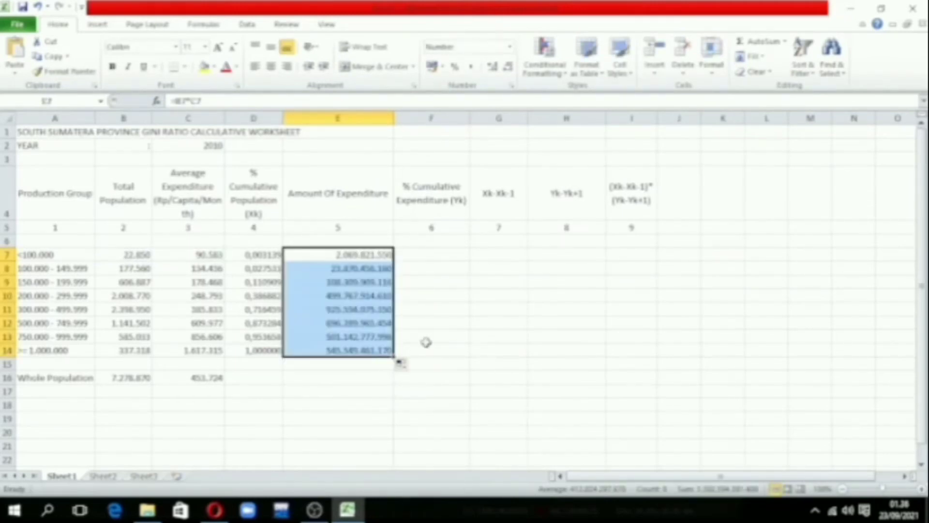
{"action": "left_click", "coordinate": [348, 381]}
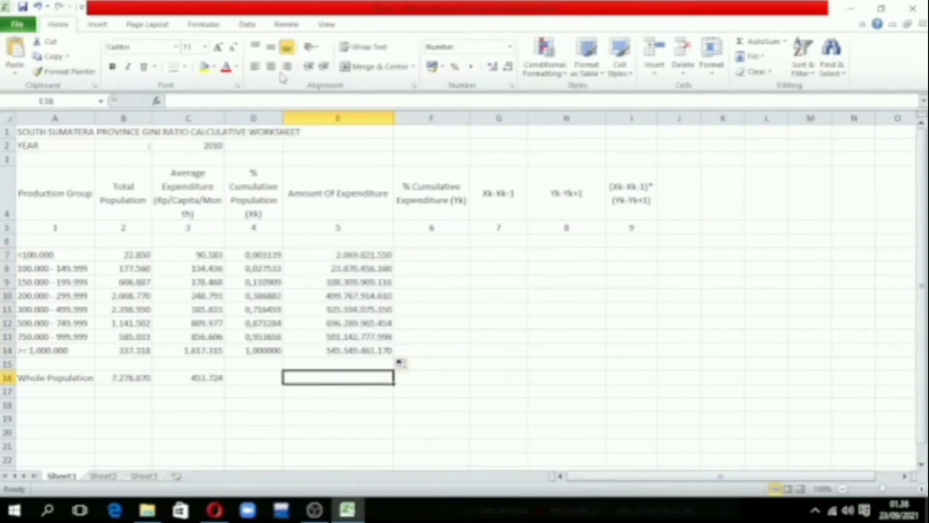
{"action": "left_click", "coordinate": [156, 101]}
{"action": "left_click", "coordinate": [515, 348]}
{"action": "key", "text": "Return"}
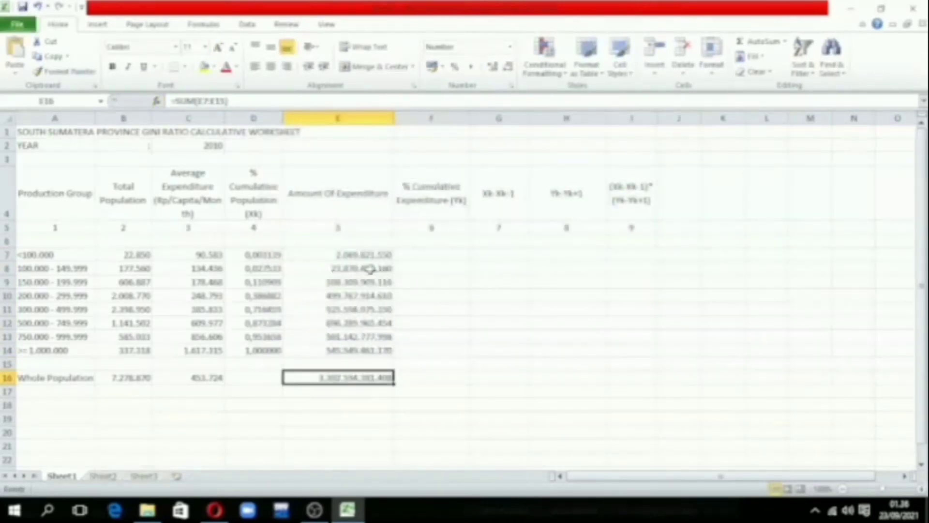
Enter 0,000627 in F7 and adjust its displayed decimal places
{"action": "left_click", "coordinate": [415, 258]}
{"action": "type", "text": "0,00"}
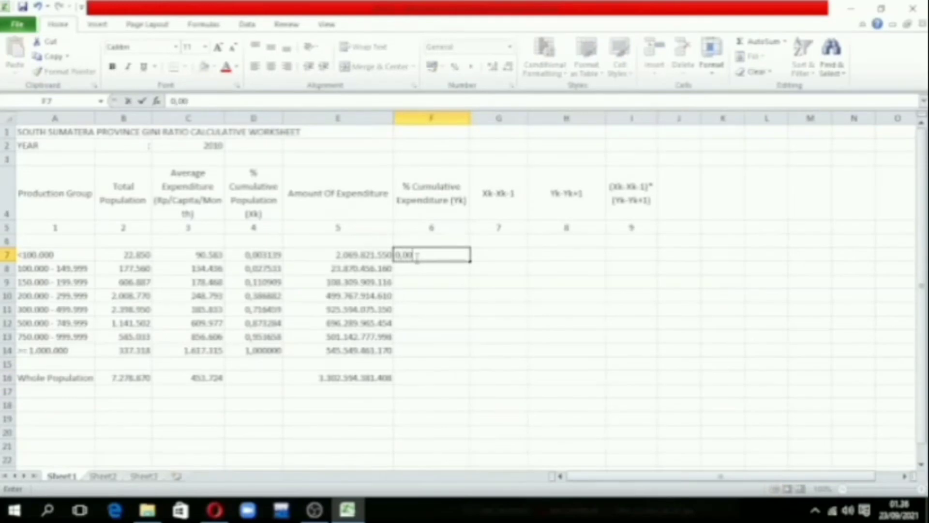
{"action": "type", "text": "0627"}
{"action": "key", "text": "Return"}
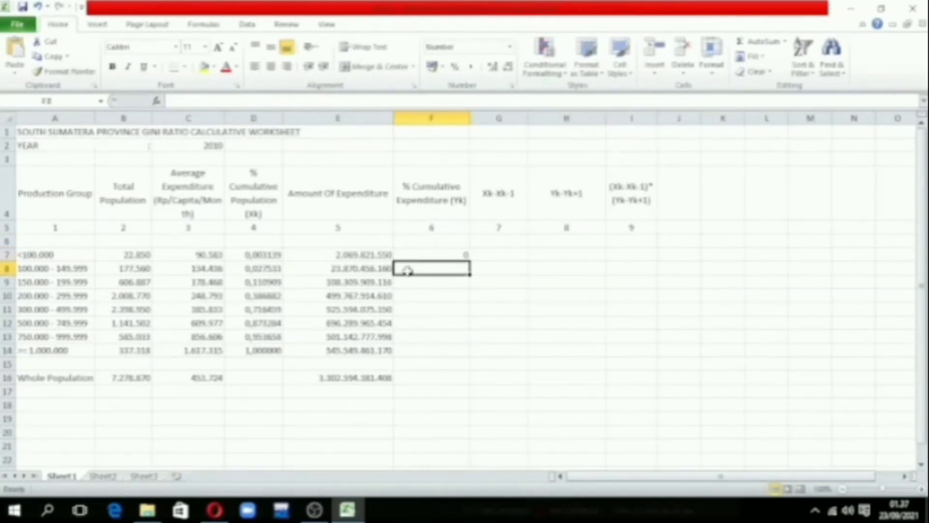
{"action": "left_click", "coordinate": [427, 254]}
{"action": "left_click", "coordinate": [493, 67]}
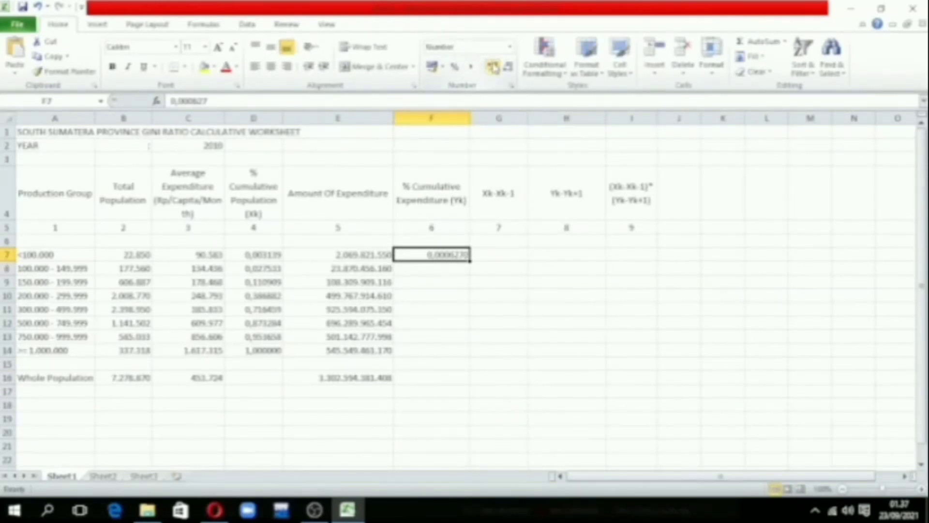
{"action": "left_click", "coordinate": [506, 67]}
Enter =F7+E8/$E$16 in F8 and fill it down to F14
{"action": "left_click", "coordinate": [446, 269]}
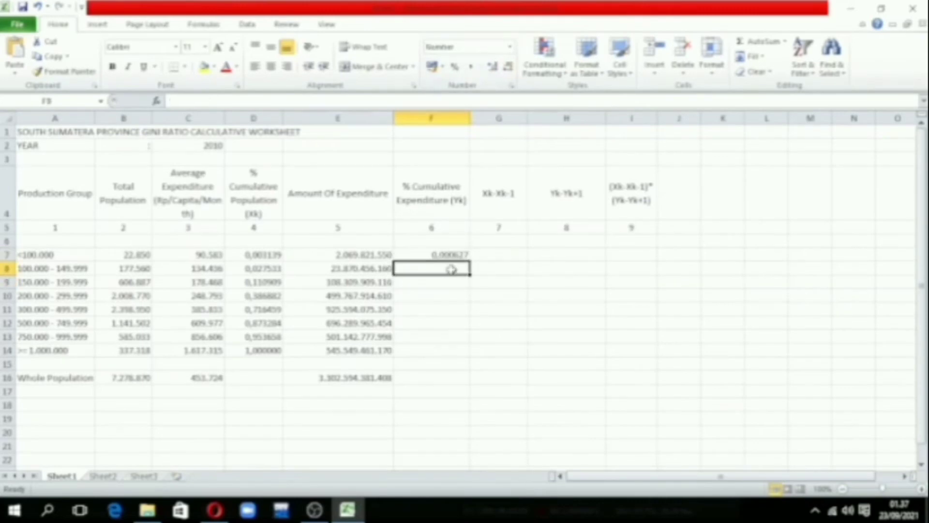
{"action": "type", "text": "=F7+"}
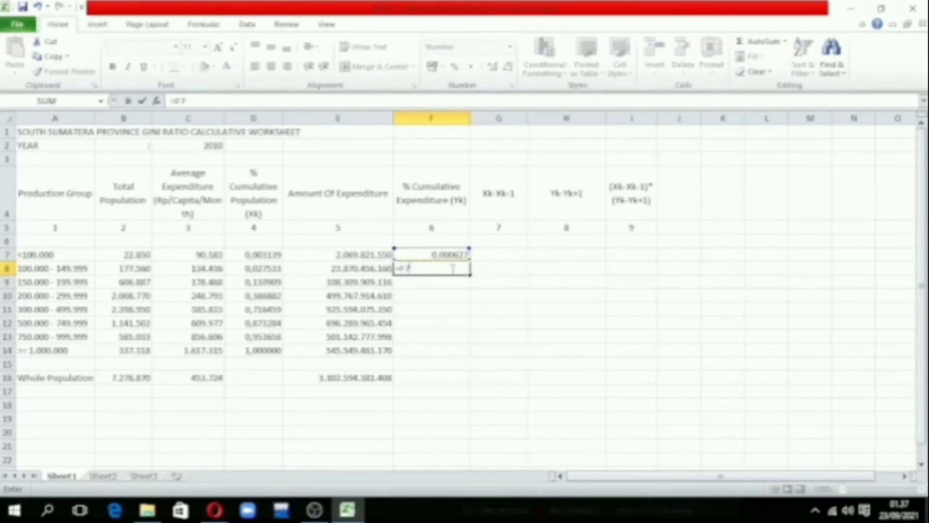
{"action": "type", "text": "E8"}
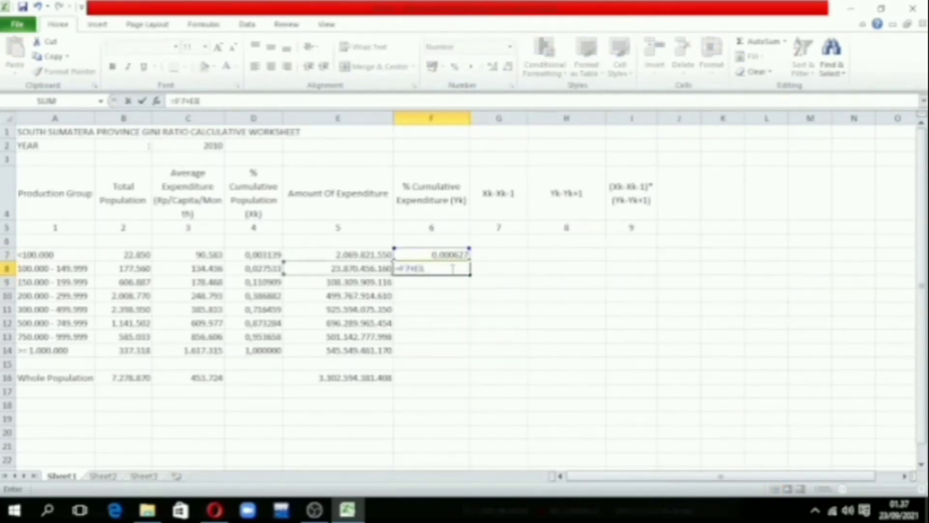
{"action": "type", "text": "/E$1"}
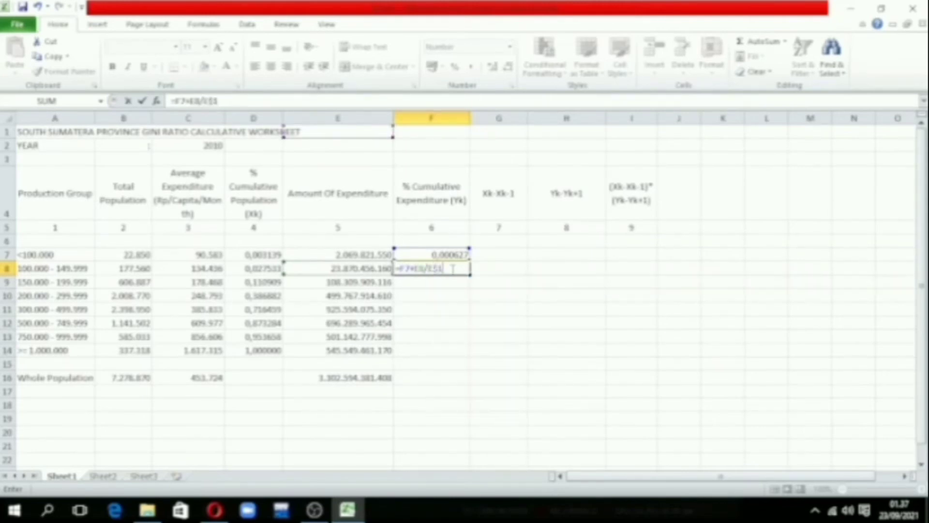
{"action": "type", "text": "6"}
{"action": "key", "text": "F4"}
{"action": "key", "text": "Return"}
{"action": "key", "text": "Up"}
{"action": "left_click_drag", "start_coordinate": [473, 287], "coordinate": [475, 357]}
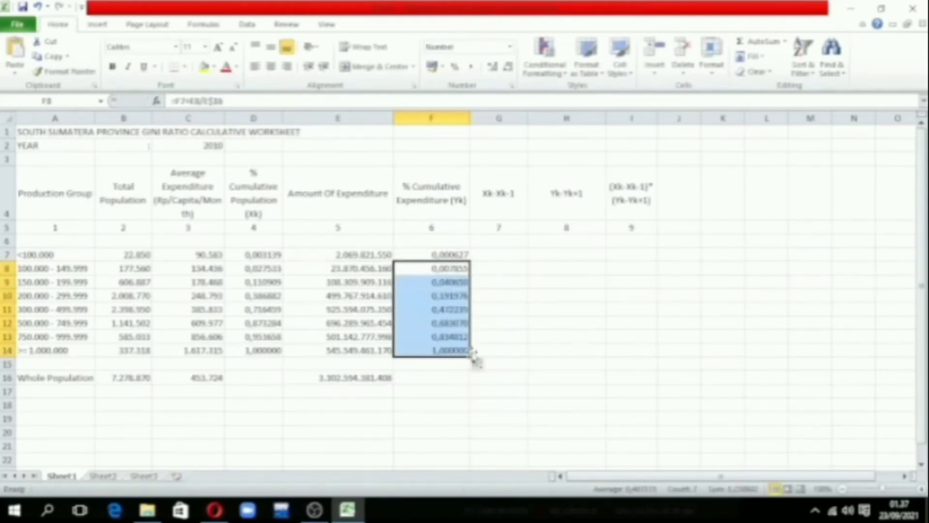
{"action": "left_click", "coordinate": [499, 256]}
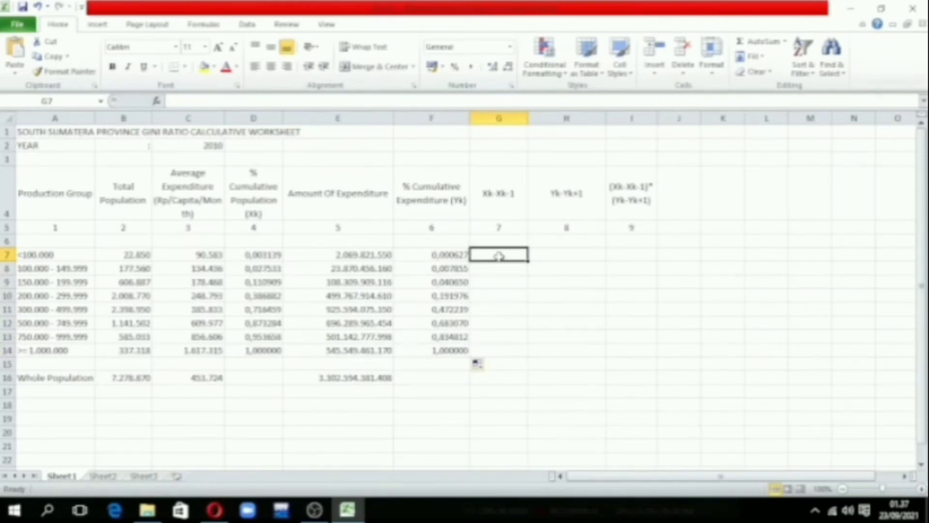
Enter 0,003139 in G7 and widen its decimals so it displays fully
{"action": "type", "text": "0,003139"}
{"action": "key", "text": "Return"}
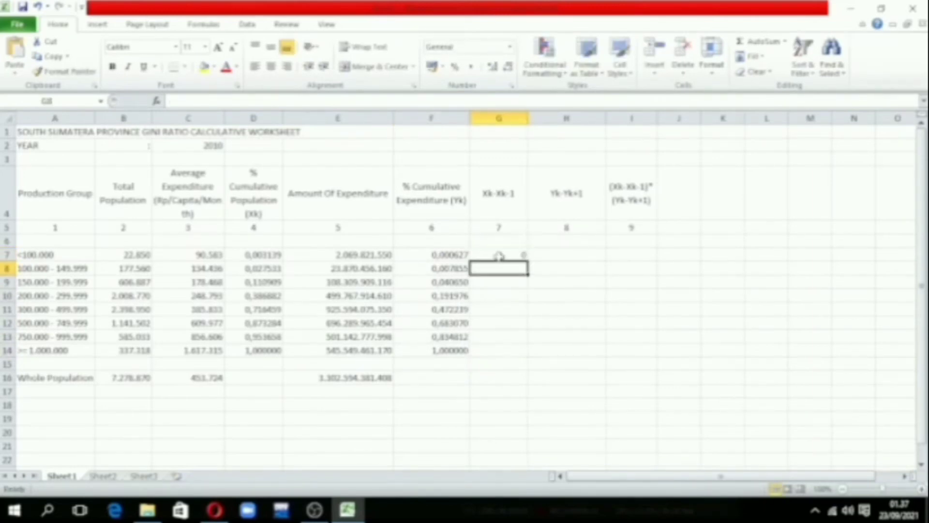
{"action": "left_click", "coordinate": [499, 255]}
{"action": "left_click", "coordinate": [492, 66]}
{"action": "left_click", "coordinate": [492, 67]}
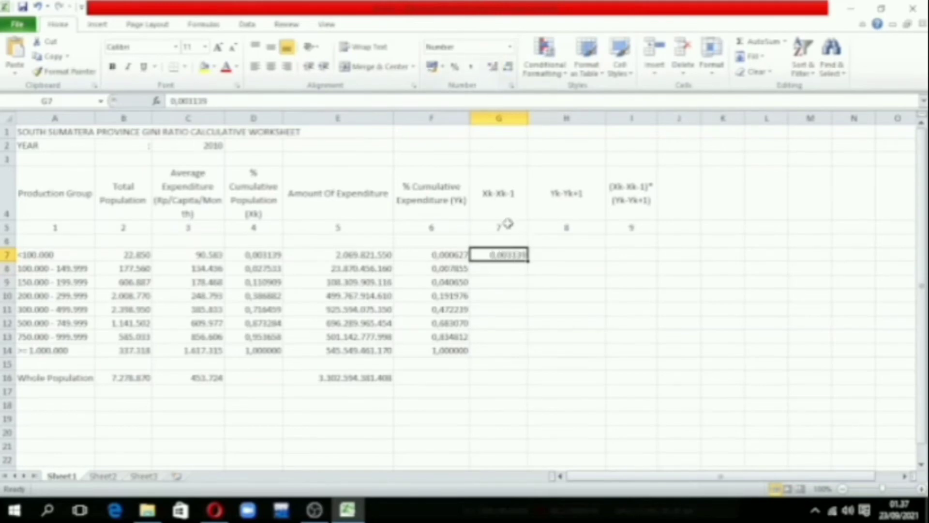
Put the Xk-Xk-1 difference formula in G8 and fill it down to G14
{"action": "left_click", "coordinate": [518, 269]}
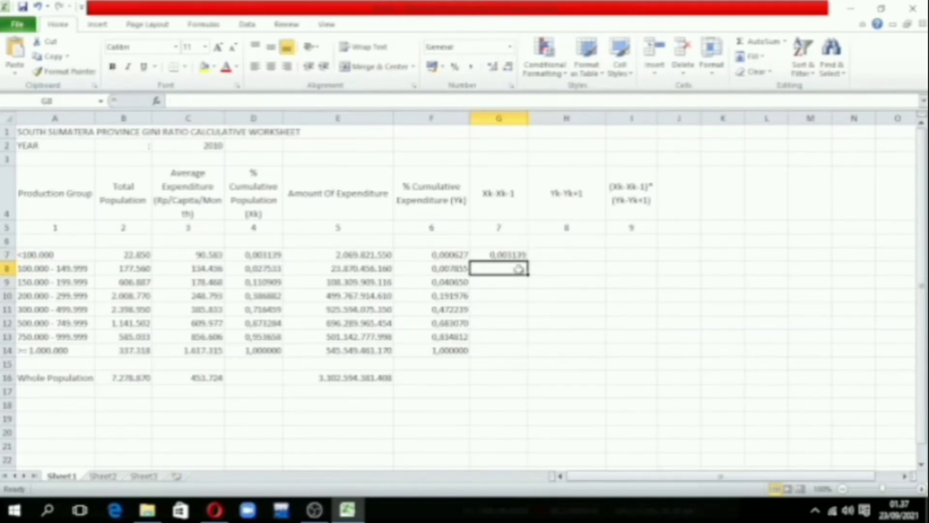
{"action": "type", "text": "0"}
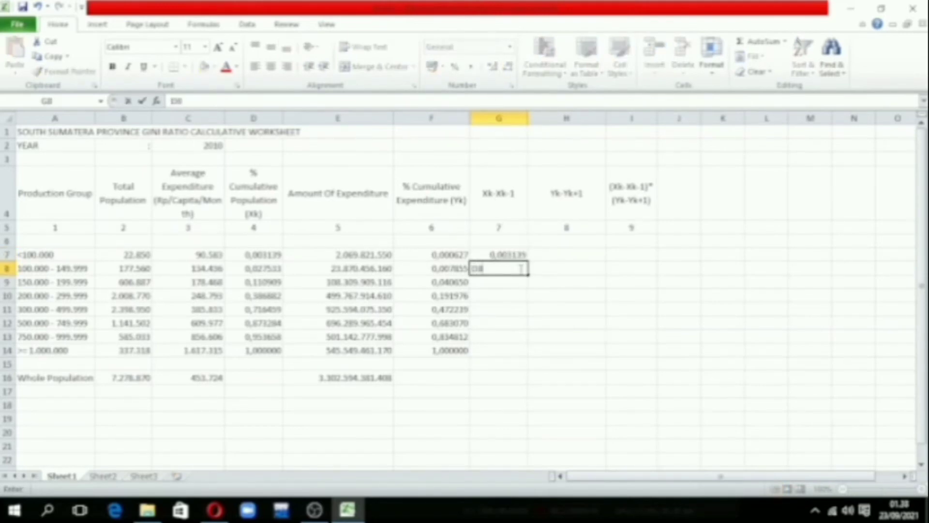
{"action": "type", "text": "8-D7"}
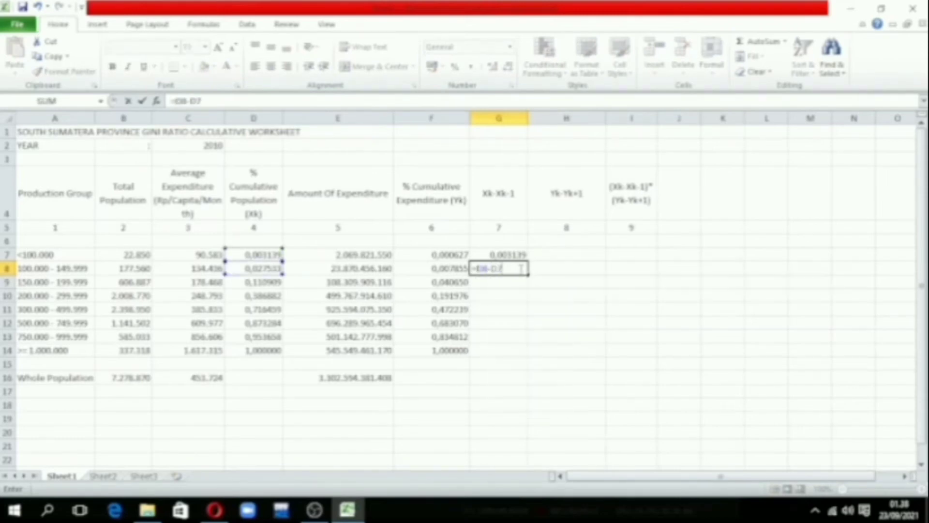
{"action": "key", "text": "Return"}
{"action": "left_click", "coordinate": [519, 269]}
{"action": "left_click_drag", "start_coordinate": [527, 275], "coordinate": [528, 356]}
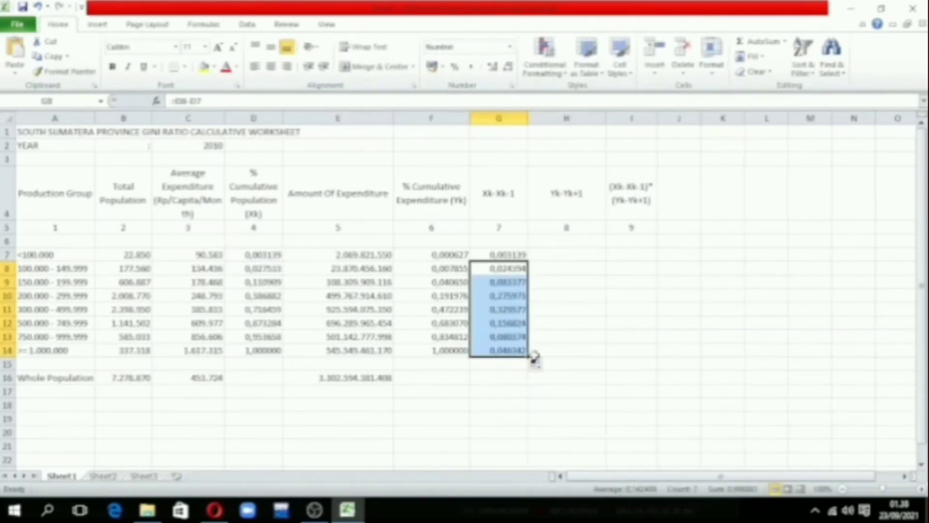
Enter 0,000627 in H7 and the formula =F8-F7 in H8
{"action": "left_click", "coordinate": [563, 257]}
{"action": "type", "text": "0"}
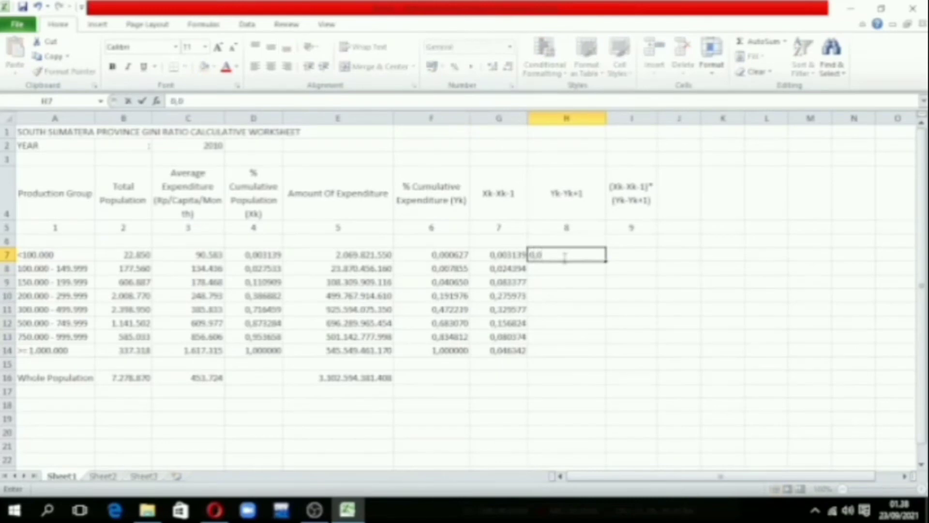
{"action": "type", "text": "00627"}
{"action": "key", "text": "Return"}
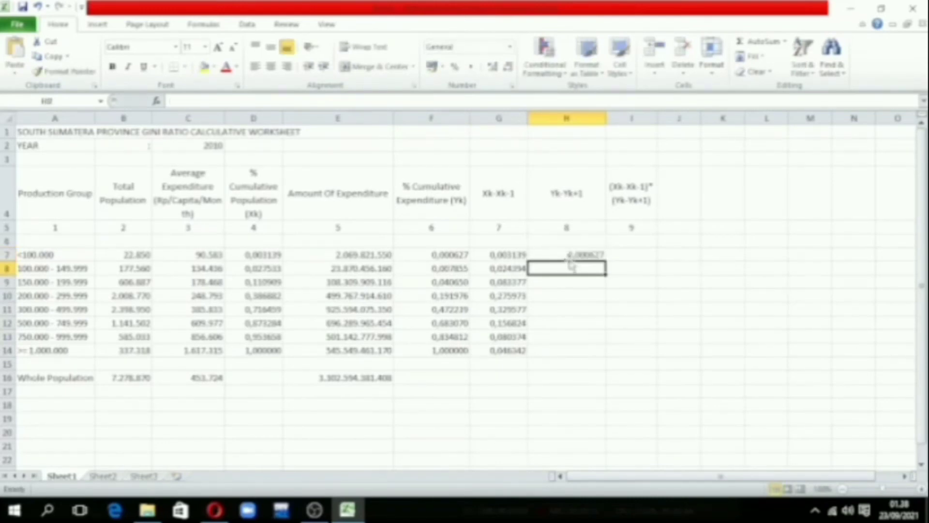
{"action": "type", "text": "="}
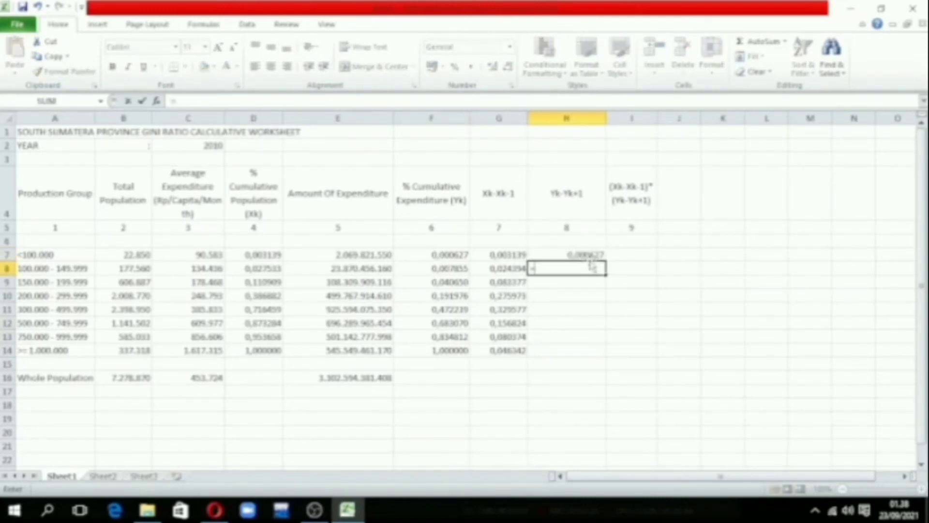
{"action": "type", "text": "F8-F7"}
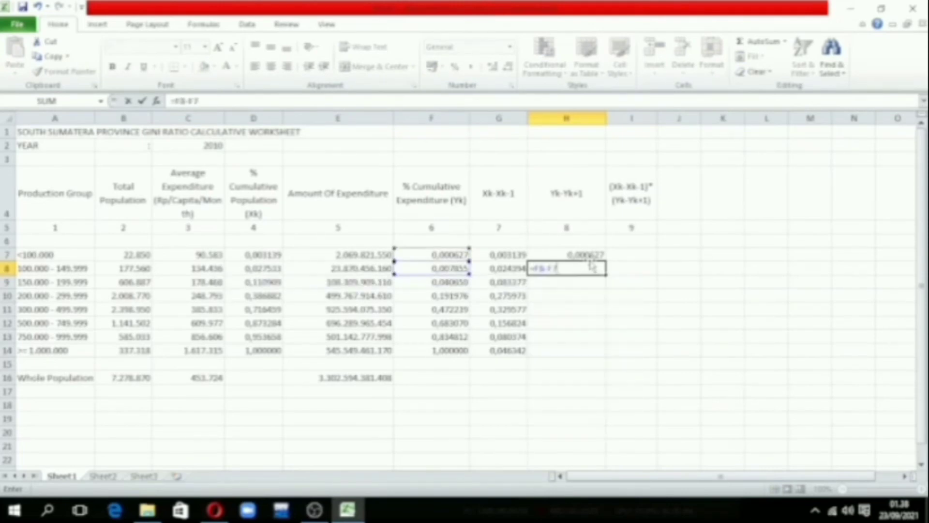
{"action": "key", "text": "Return"}
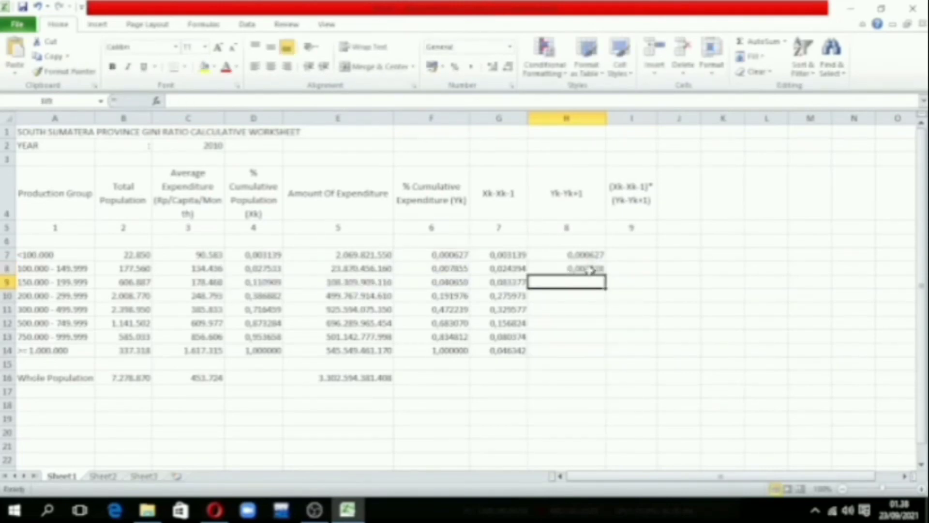
Change H8 to =F8+F7 and fill it down through H14
{"action": "left_click", "coordinate": [590, 268]}
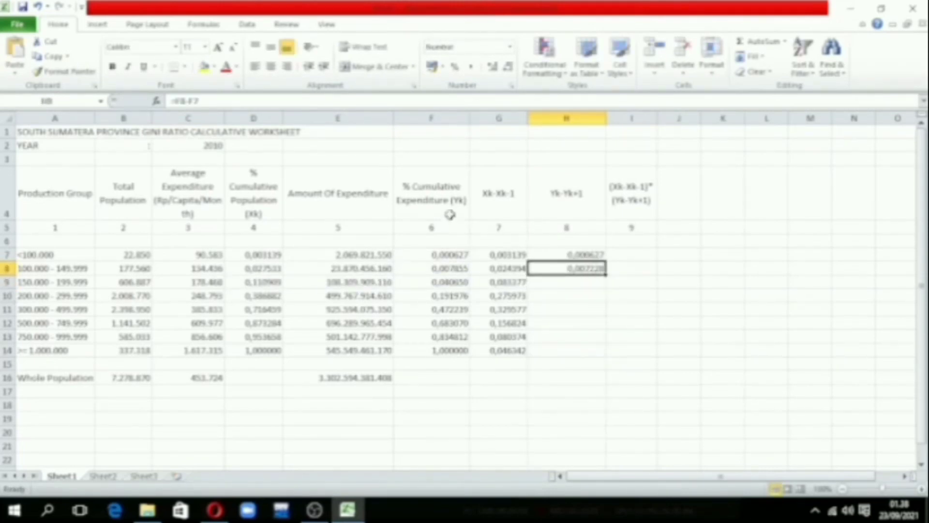
{"action": "key", "text": "F2"}
{"action": "key", "text": "BackSpace"}
{"action": "key", "text": "BackSpace"}
{"action": "key", "text": "BackSpace"}
{"action": "type", "text": "+F7"}
{"action": "key", "text": "Return"}
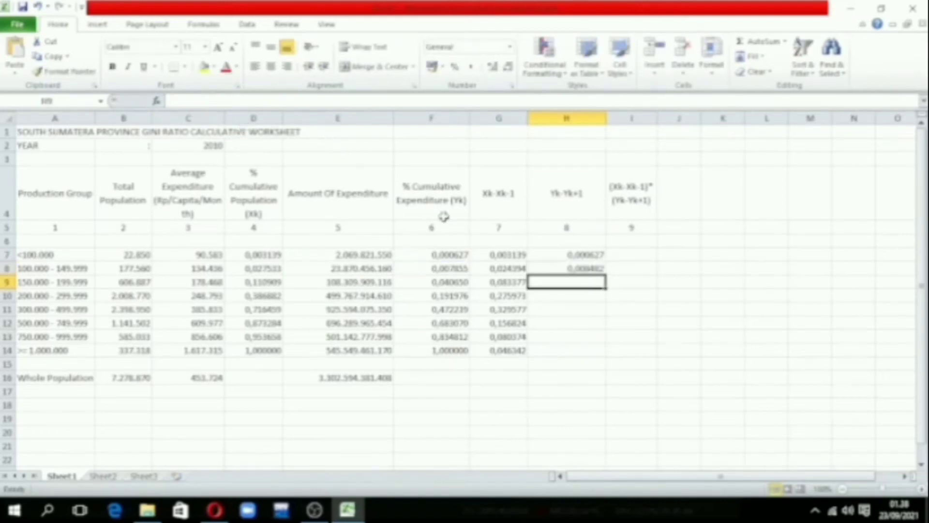
{"action": "left_click", "coordinate": [581, 269]}
{"action": "left_click_drag", "start_coordinate": [606, 274], "coordinate": [605, 356]}
Enter =G7*H7 in I7, then products 0,00020685 and 0,00404413 and the I10 value
{"action": "left_click", "coordinate": [632, 253]}
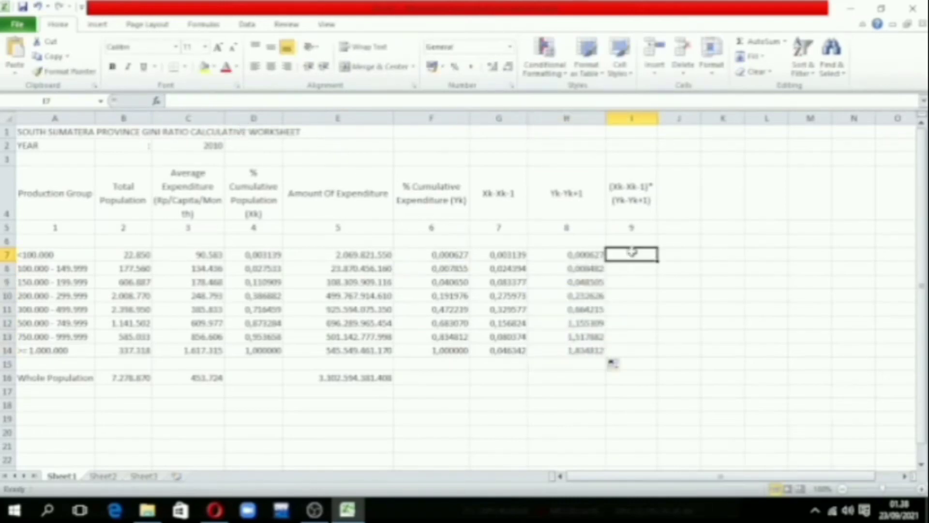
{"action": "type", "text": "=G"}
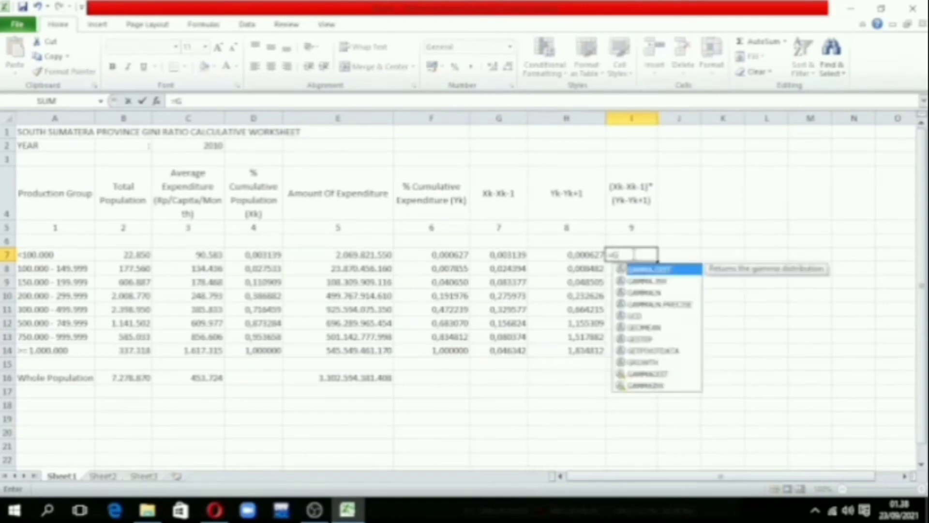
{"action": "type", "text": "7*H7"}
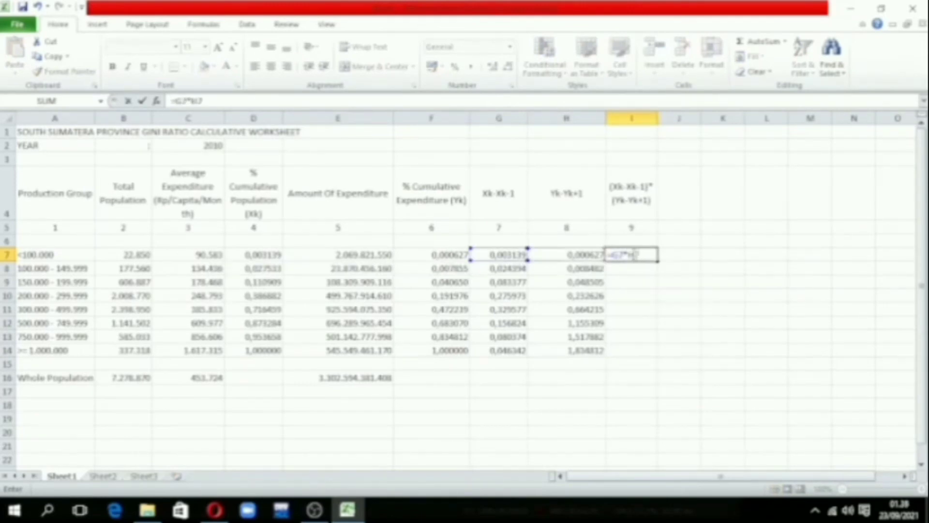
{"action": "key", "text": "Return"}
{"action": "type", "text": "0,00020"}
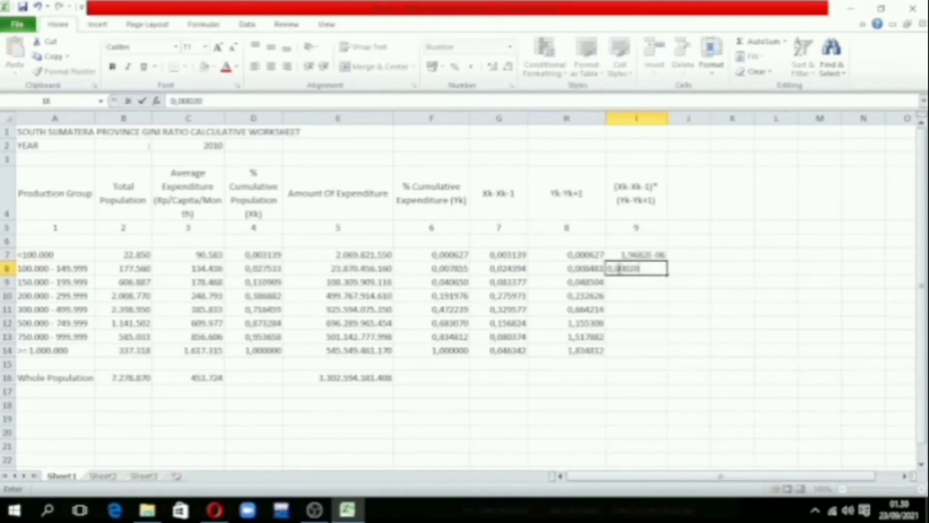
{"action": "type", "text": "685"}
{"action": "key", "text": "Return"}
{"action": "type", "text": "0,"}
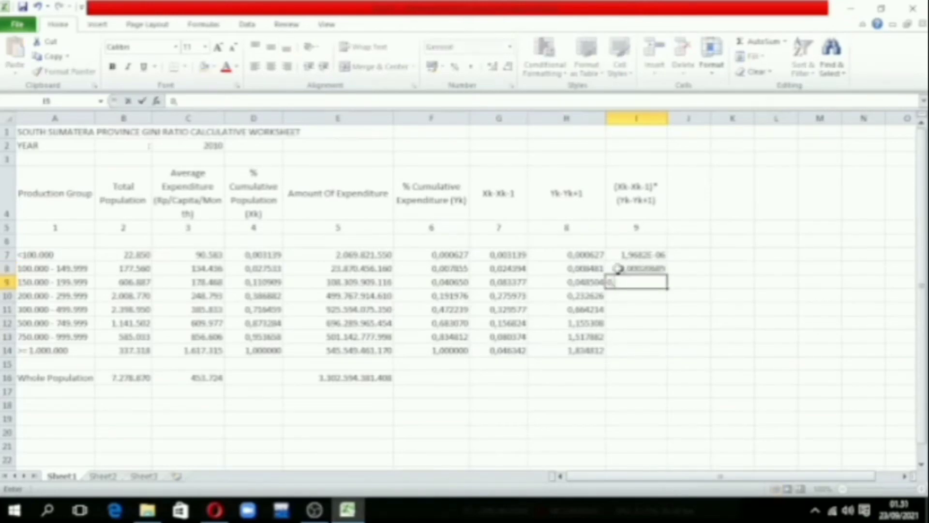
{"action": "type", "text": "00404413"}
{"action": "key", "text": "Return"}
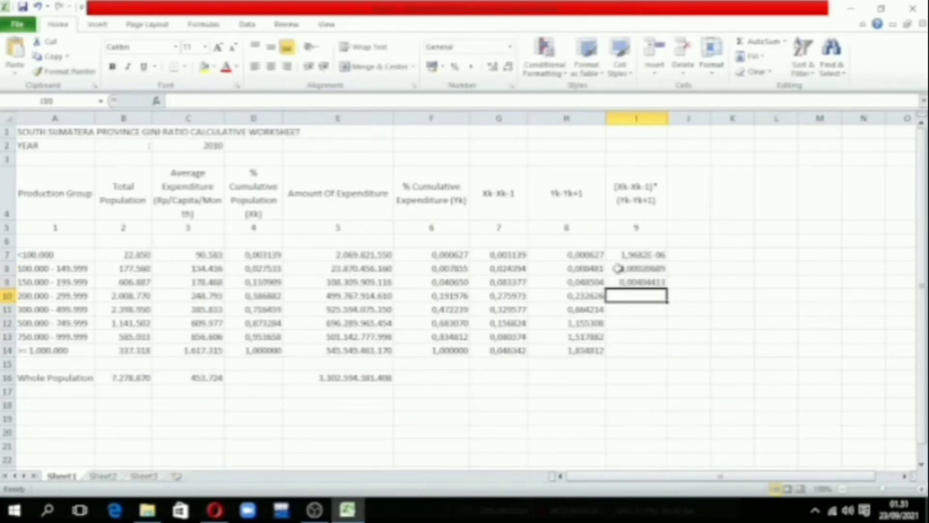
{"action": "type", "text": "0,0641"}
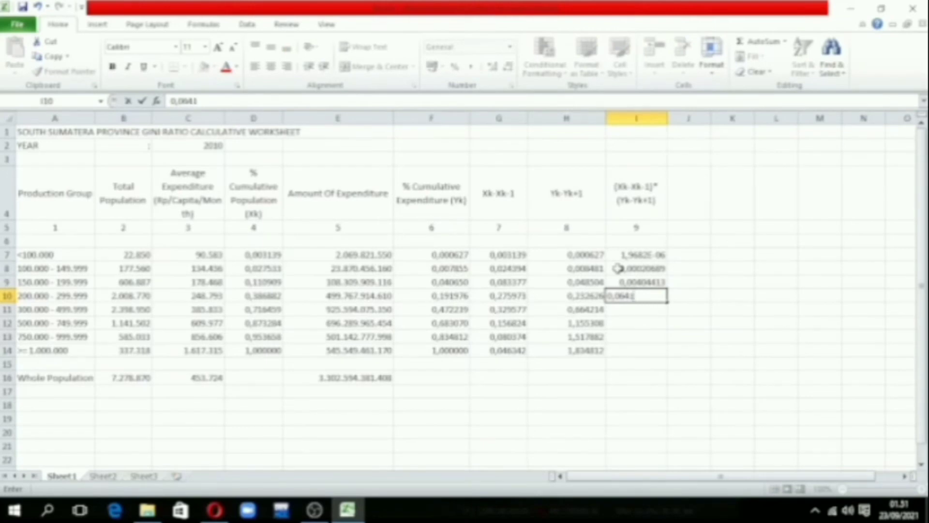
{"action": "type", "text": "984"}
{"action": "type", "text": "6"}
{"action": "key", "text": "Return"}
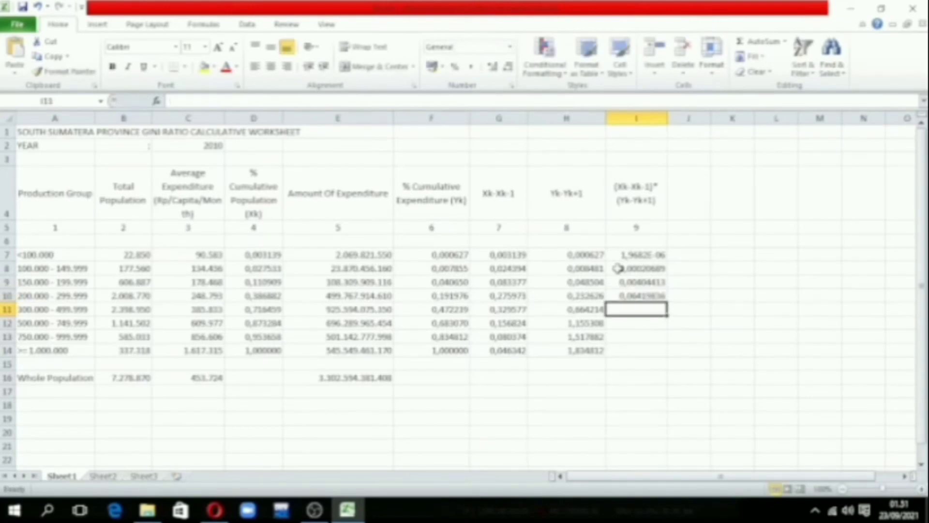
Type products 0,21890991, the I12 value, 0,12199844 and 0,085029 into I11–I14
{"action": "type", "text": "0,21"}
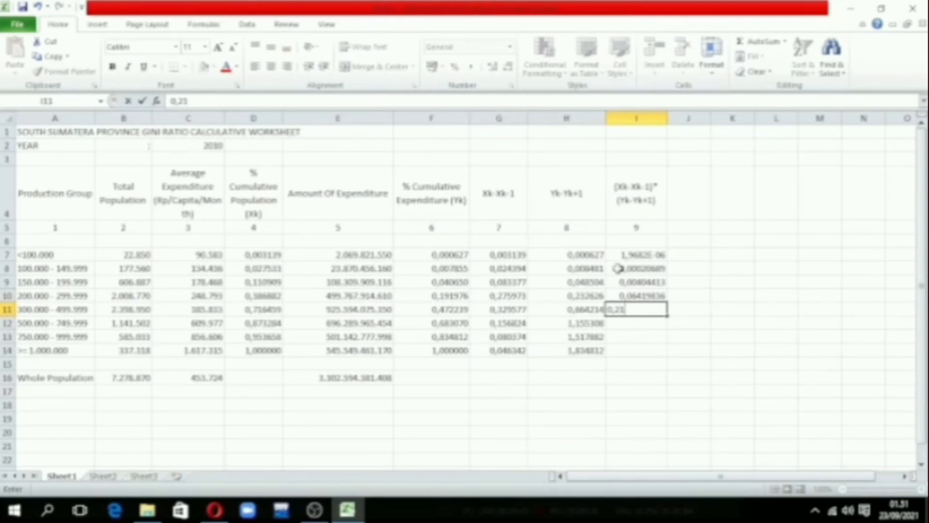
{"action": "type", "text": "890991"}
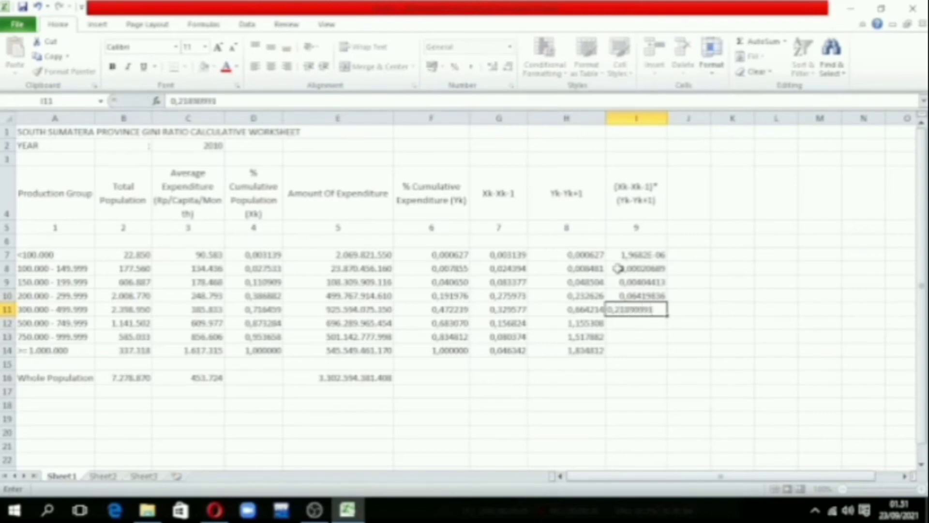
{"action": "key", "text": "Return"}
{"action": "type", "text": "0,18"}
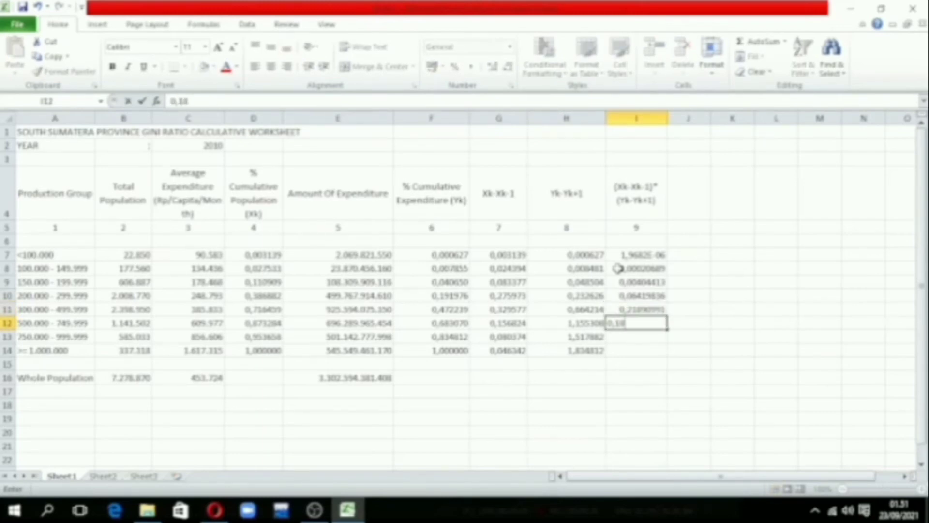
{"action": "type", "text": "013"}
{"action": "key", "text": "Return"}
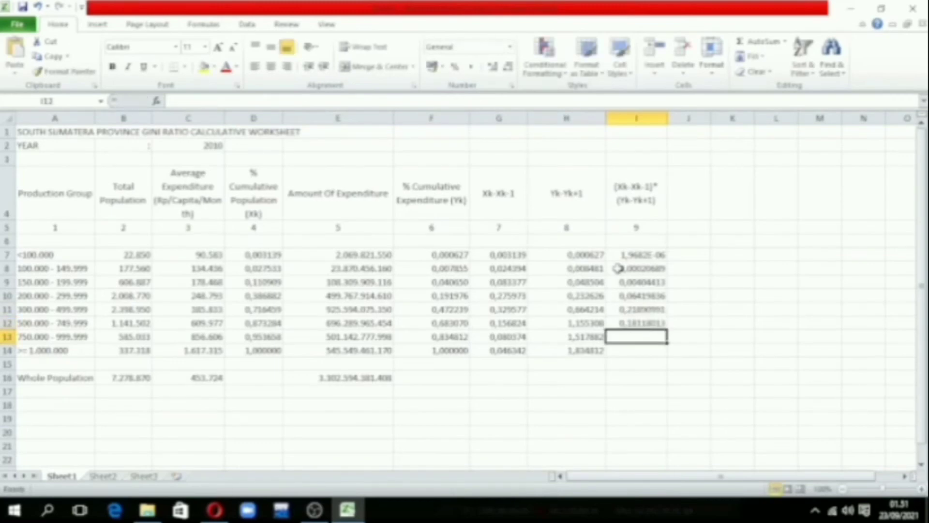
{"action": "type", "text": "0,121998"}
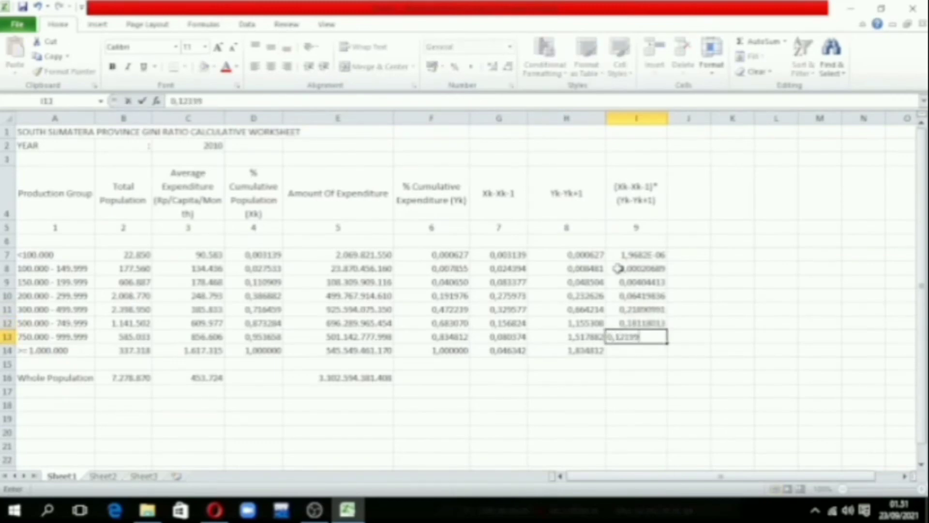
{"action": "type", "text": "44"}
{"action": "key", "text": "Return"}
{"action": "type", "text": "0,085"}
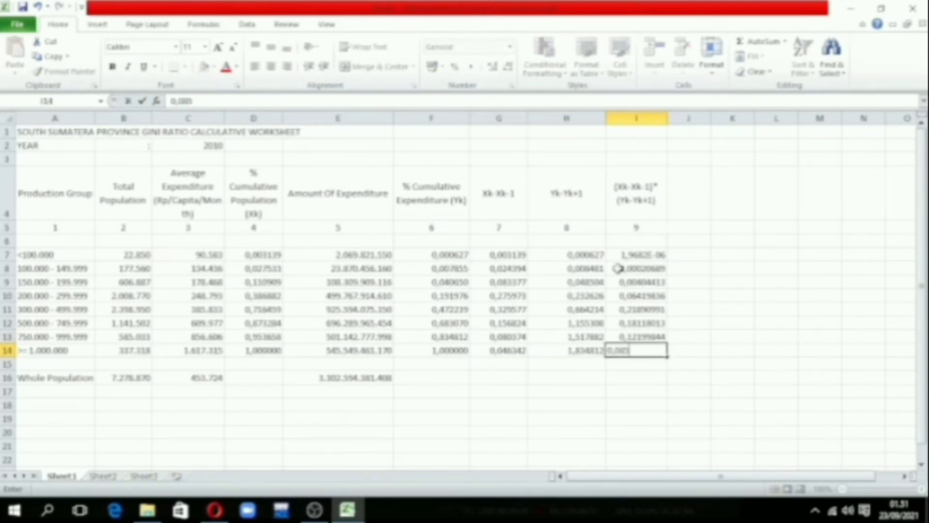
{"action": "type", "text": "029"}
{"action": "key", "text": "Return"}
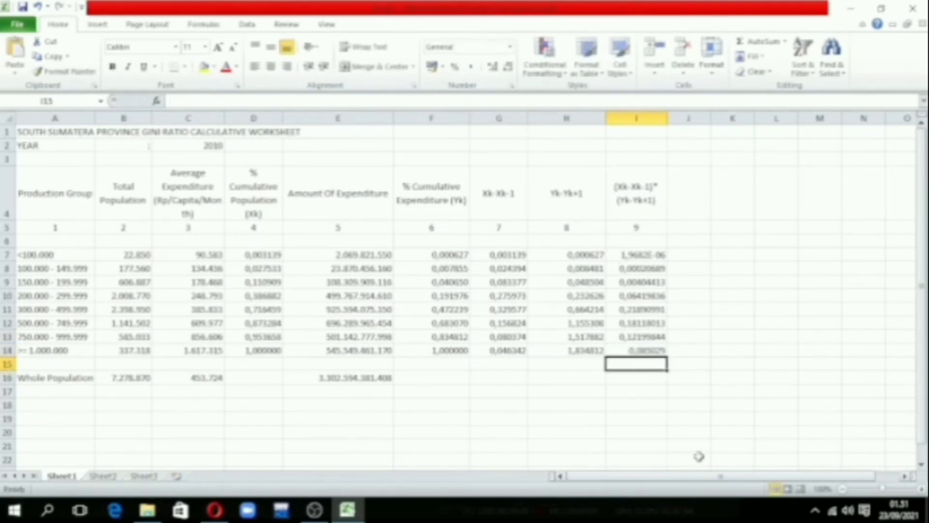
Total the product column in I16 with =SUM(I7:I15)
{"action": "left_click", "coordinate": [648, 377]}
{"action": "left_click", "coordinate": [156, 100]}
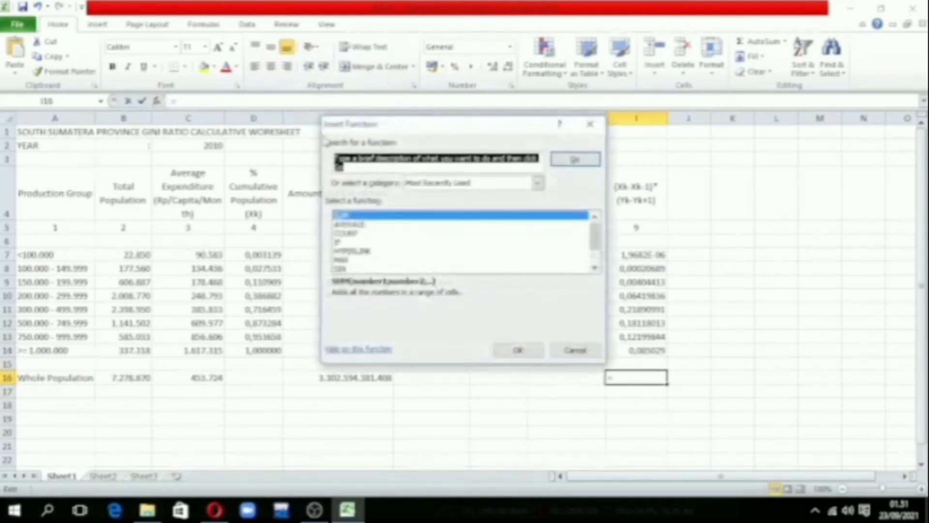
{"action": "left_click", "coordinate": [517, 348]}
{"action": "left_click", "coordinate": [557, 344]}
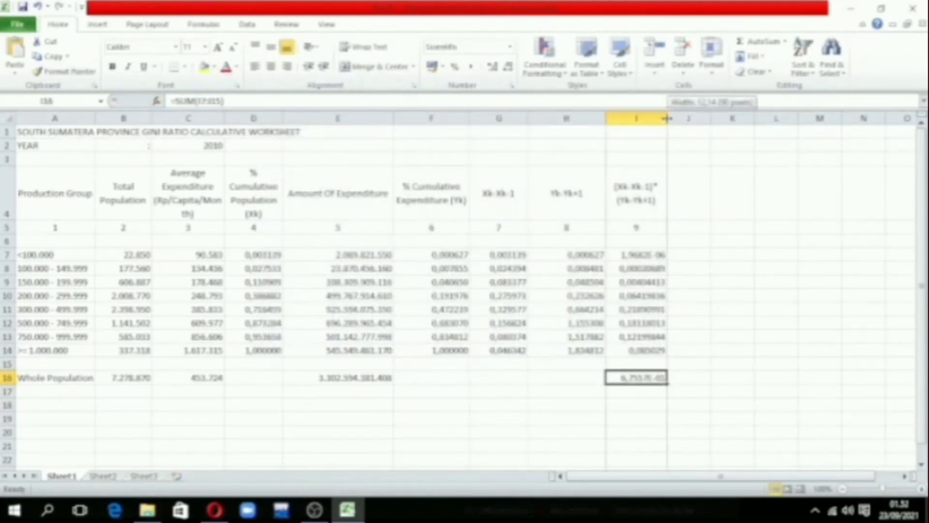
Format I16 as a plain decimal number showing 0,67556883
{"action": "right_click", "coordinate": [638, 385]}
{"action": "left_click", "coordinate": [683, 326]}
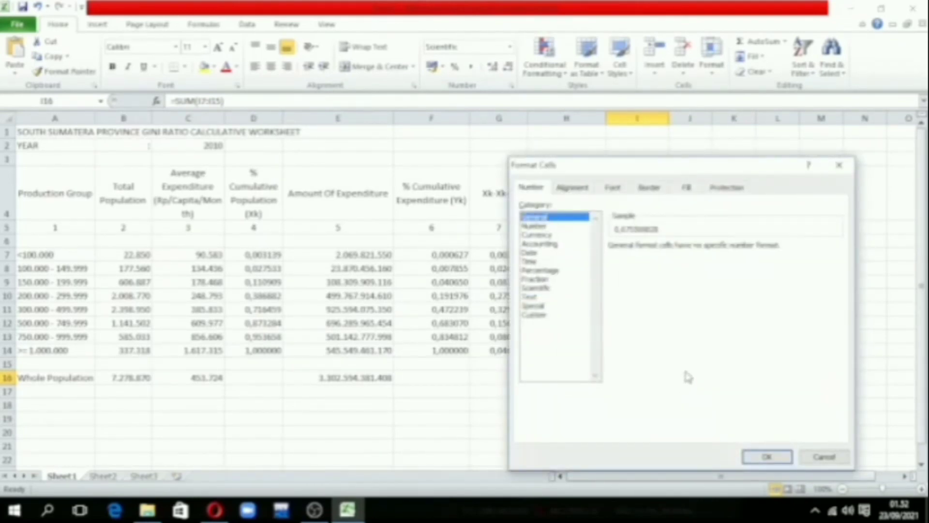
{"action": "left_click", "coordinate": [765, 456]}
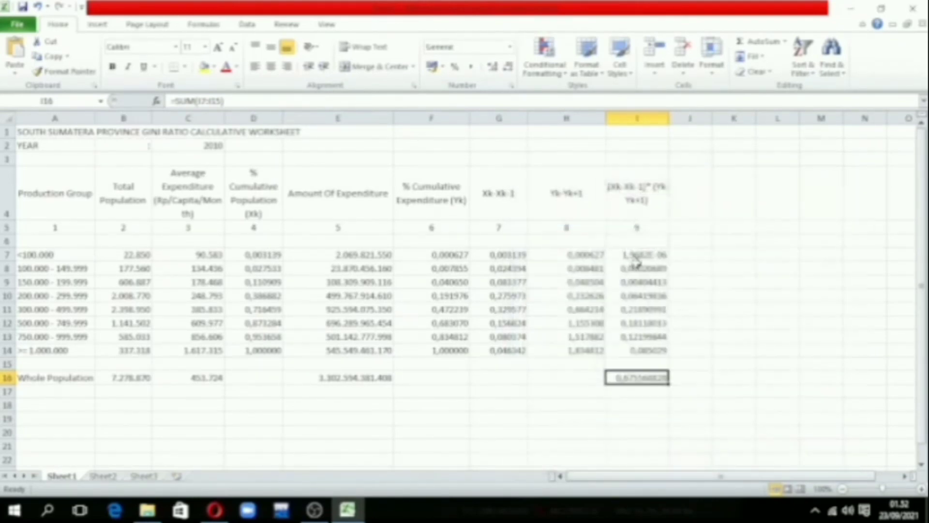
{"action": "left_click", "coordinate": [492, 66]}
{"action": "left_click", "coordinate": [508, 67]}
Label cell G18 as "G1="
{"action": "left_click", "coordinate": [490, 405]}
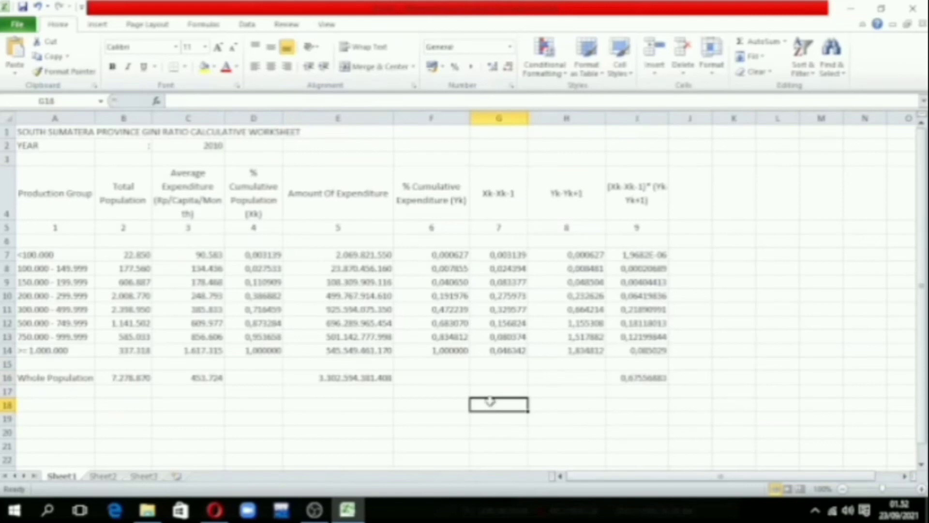
{"action": "key", "text": "ctrl+g"}
{"action": "key", "text": "Escape"}
{"action": "type", "text": "G1="}
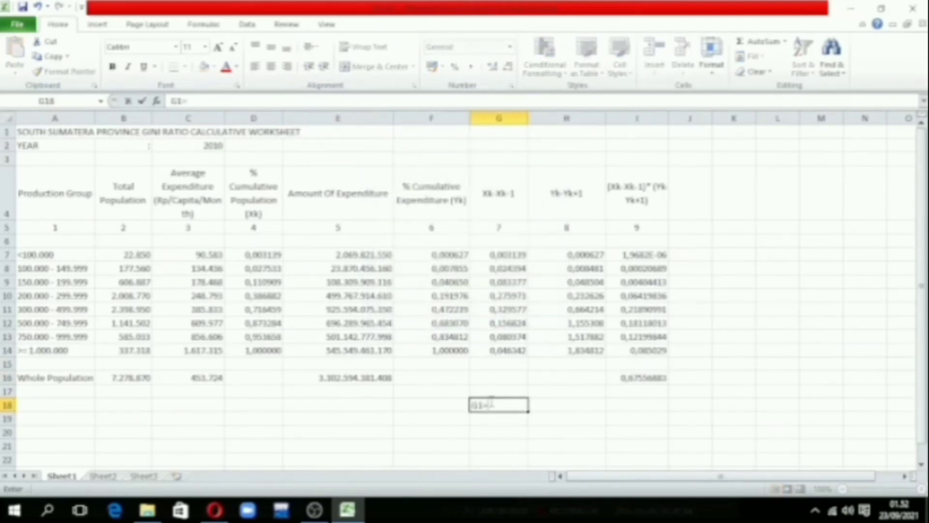
{"action": "left_click", "coordinate": [563, 409]}
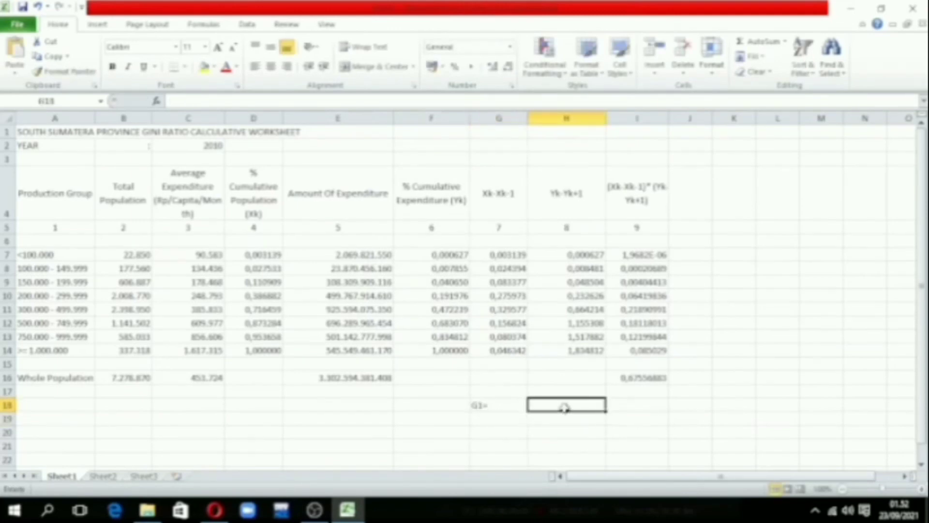
Enter =1-I16 in H18, fixing the reference, so it shows 0,32443117
{"action": "type", "text": "="}
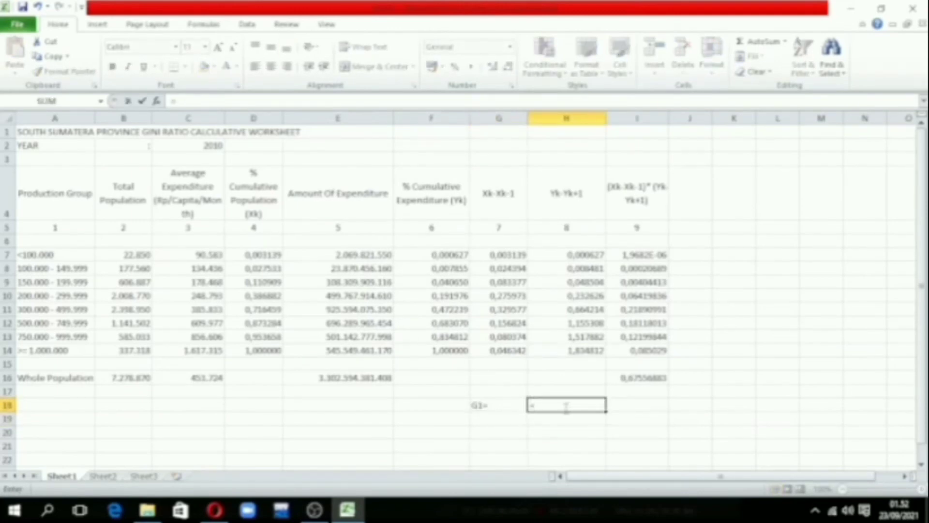
{"action": "type", "text": "1"}
{"action": "type", "text": "I16"}
{"action": "key", "text": "Return"}
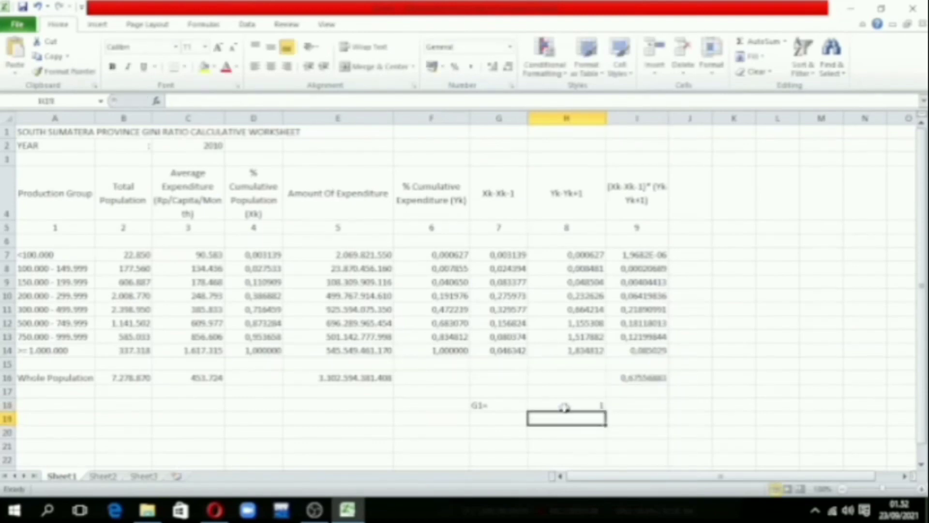
{"action": "double_click", "coordinate": [565, 408]}
{"action": "key", "text": "Escape"}
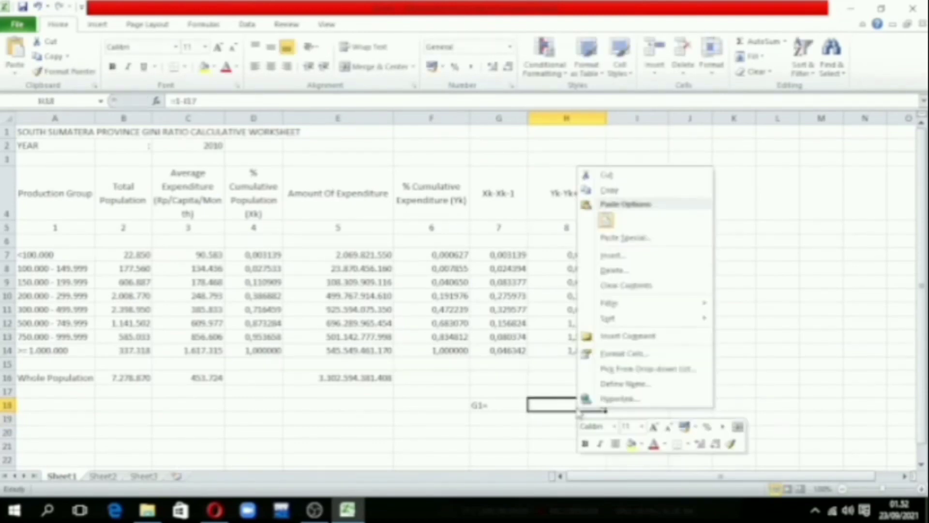
{"action": "right_click", "coordinate": [576, 407]}
{"action": "left_click", "coordinate": [564, 407]}
{"action": "double_click", "coordinate": [579, 405]}
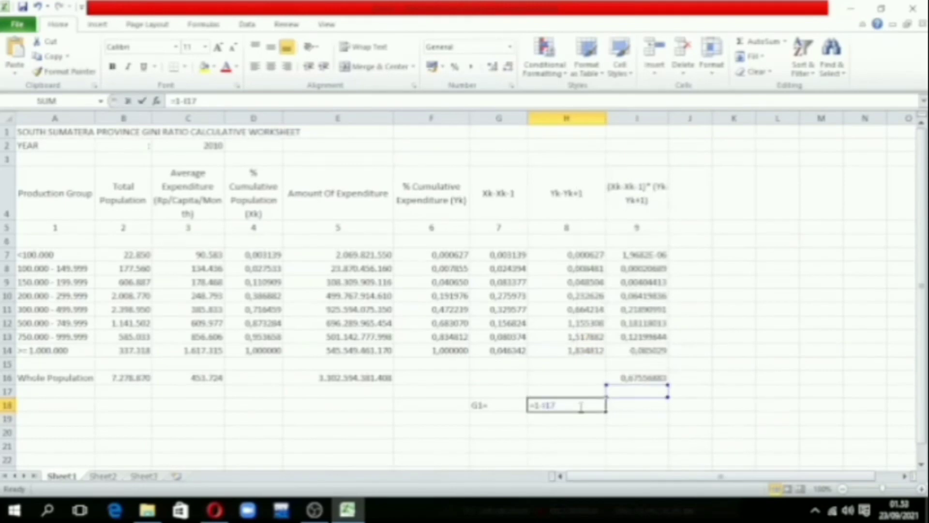
{"action": "key", "text": "BackSpace"}
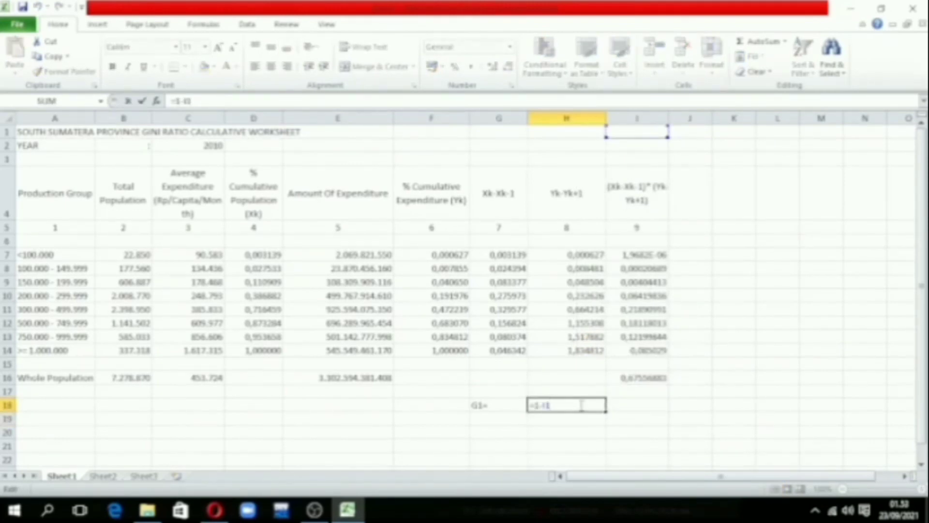
{"action": "type", "text": "6"}
{"action": "key", "text": "Return"}
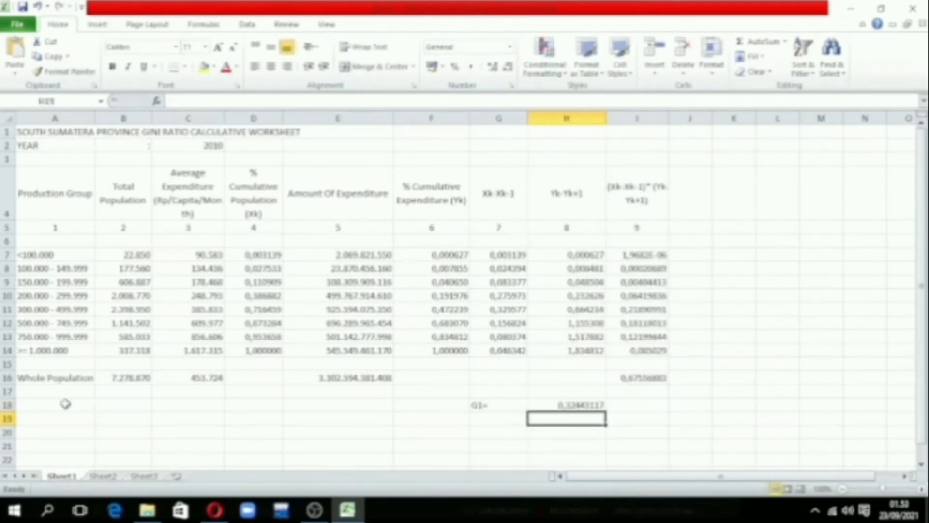
{"action": "left_click", "coordinate": [66, 403]}
Type "Source: BPS, Susenas Panel March 2010" into A18
{"action": "type", "text": "Sourc"}
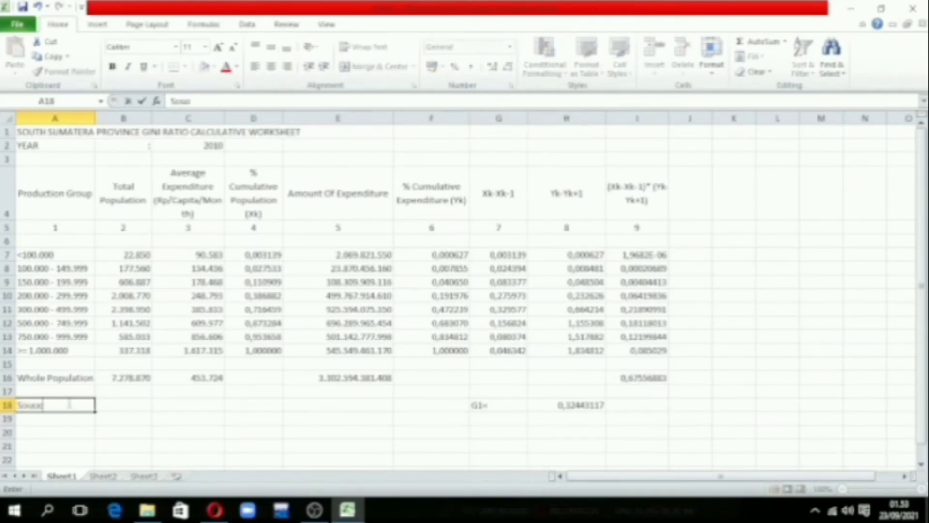
{"action": "type", "text": "ce: BPS, S"}
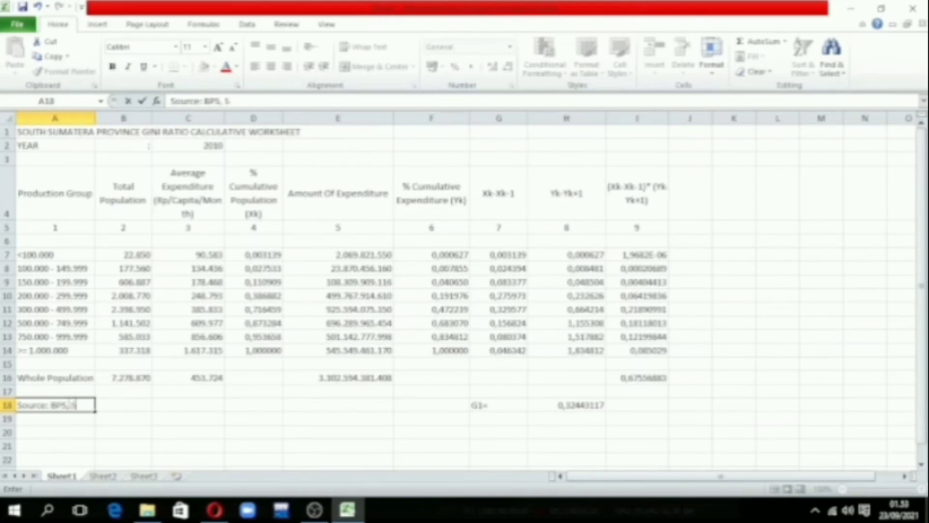
{"action": "type", "text": "usenas Panel M"}
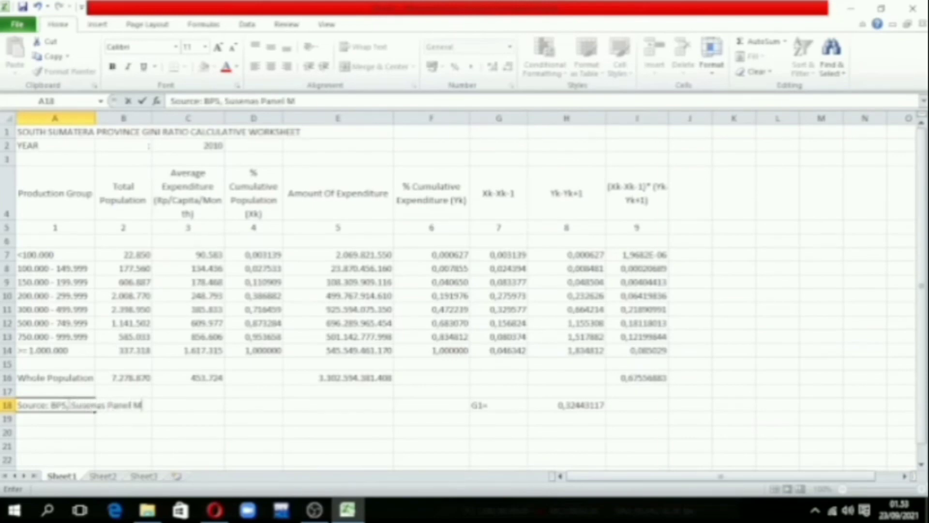
{"action": "type", "text": "arch 2010"}
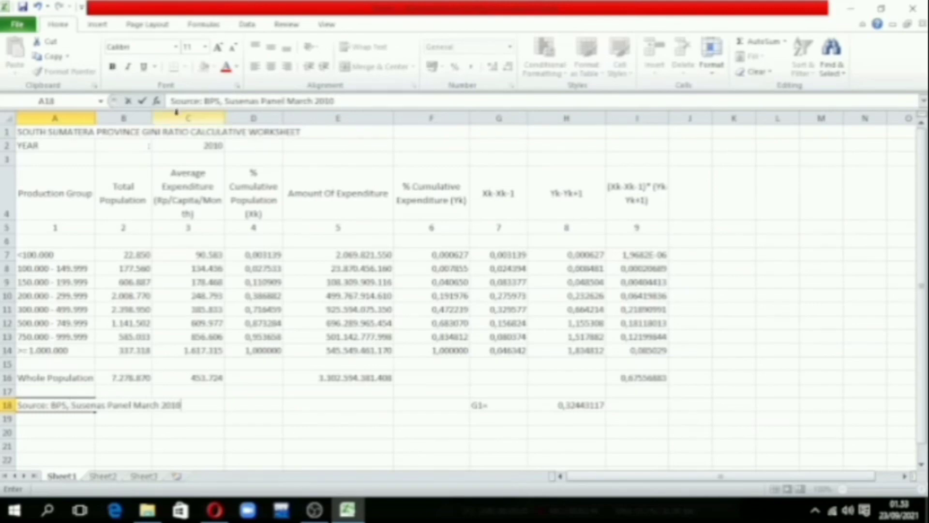
Select A4:I16 and add outline and inside vertical borders in Format Cells
{"action": "left_click_drag", "start_coordinate": [53, 193], "coordinate": [649, 377]}
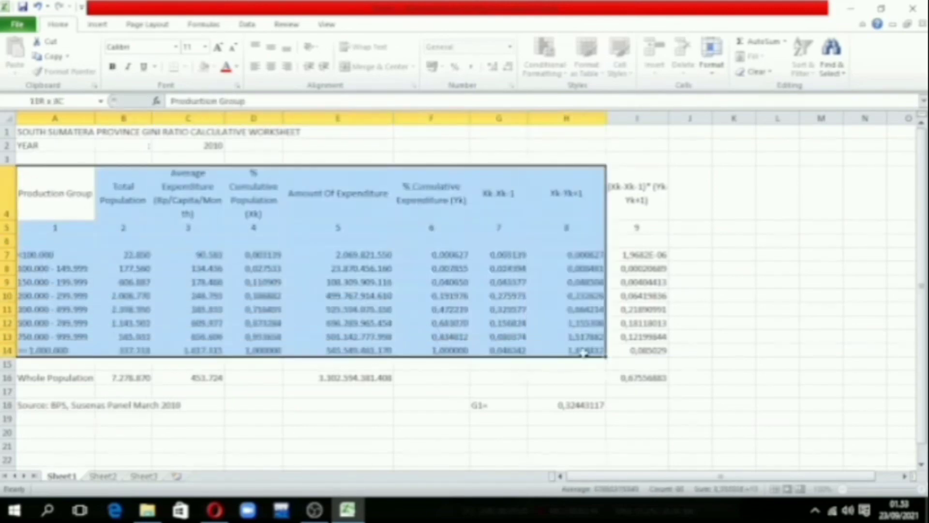
{"action": "right_click", "coordinate": [571, 321]}
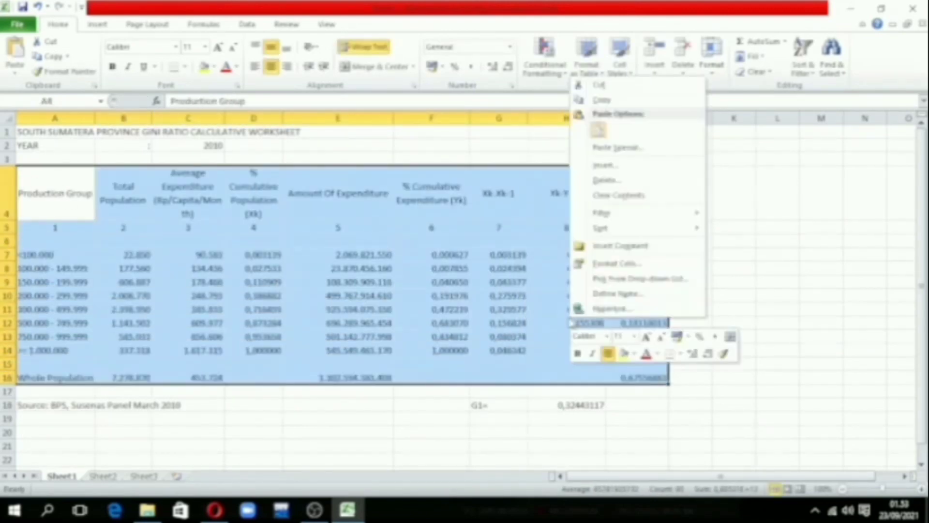
{"action": "left_click", "coordinate": [600, 262]}
{"action": "left_click", "coordinate": [506, 127]}
{"action": "left_click", "coordinate": [564, 124]}
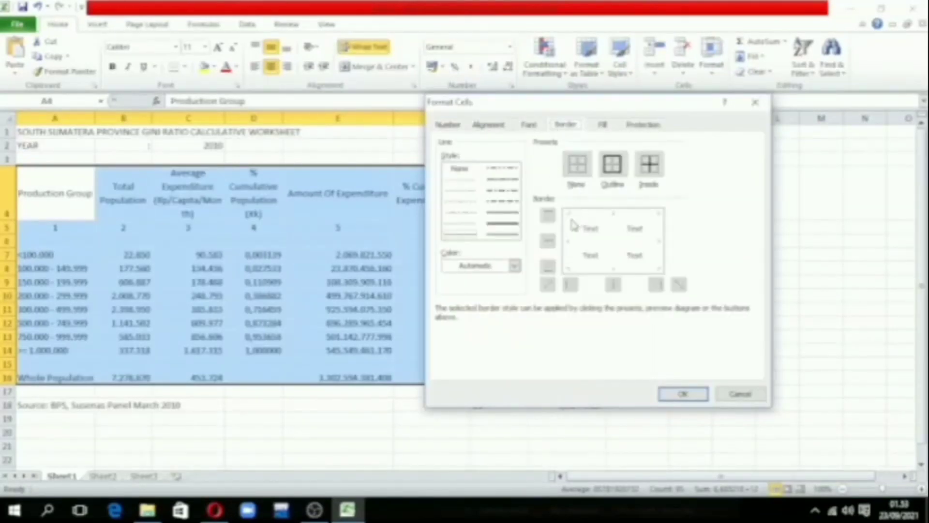
{"action": "left_click", "coordinate": [574, 226]}
{"action": "left_click", "coordinate": [584, 217]}
{"action": "left_click", "coordinate": [619, 232]}
{"action": "left_click", "coordinate": [659, 244]}
{"action": "left_click", "coordinate": [619, 270]}
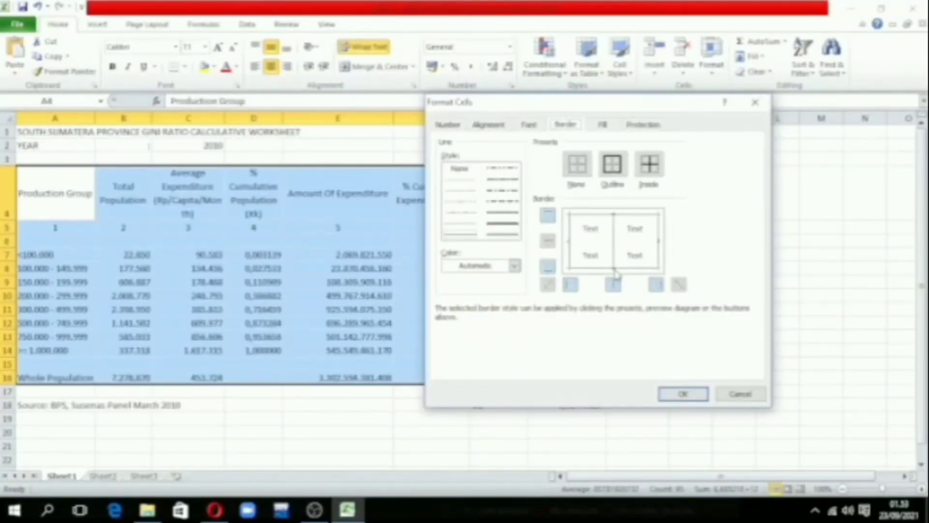
Switch to a thick line style and apply thick outline and inside borders to the table
{"action": "left_click", "coordinate": [499, 225]}
{"action": "left_click", "coordinate": [571, 237]}
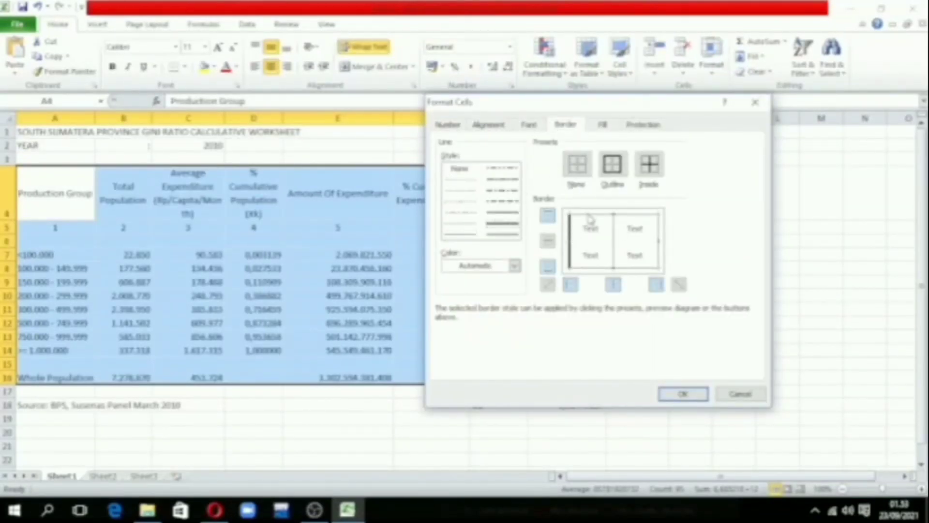
{"action": "left_click", "coordinate": [591, 215]}
{"action": "left_click", "coordinate": [614, 239]}
{"action": "left_click", "coordinate": [613, 240]}
{"action": "left_click", "coordinate": [620, 248]}
{"action": "left_click", "coordinate": [629, 268]}
{"action": "left_click", "coordinate": [659, 242]}
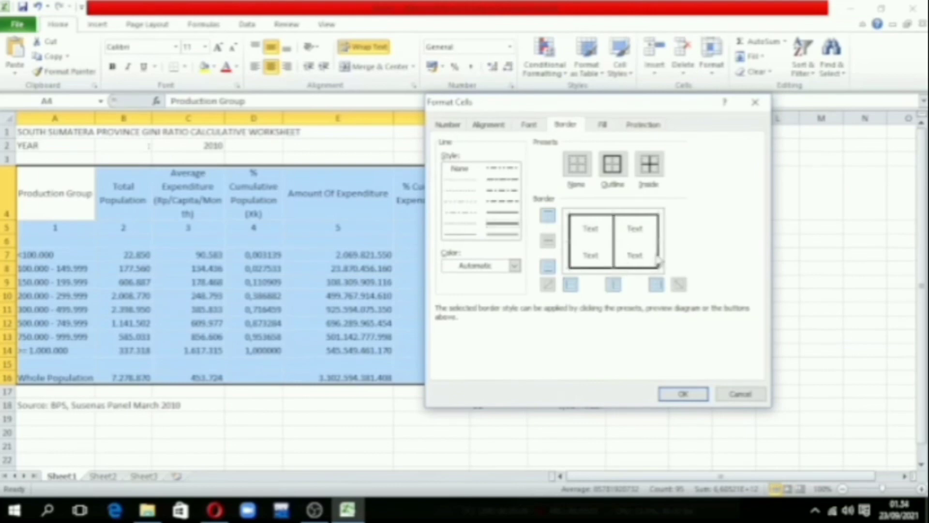
{"action": "left_click", "coordinate": [548, 242]}
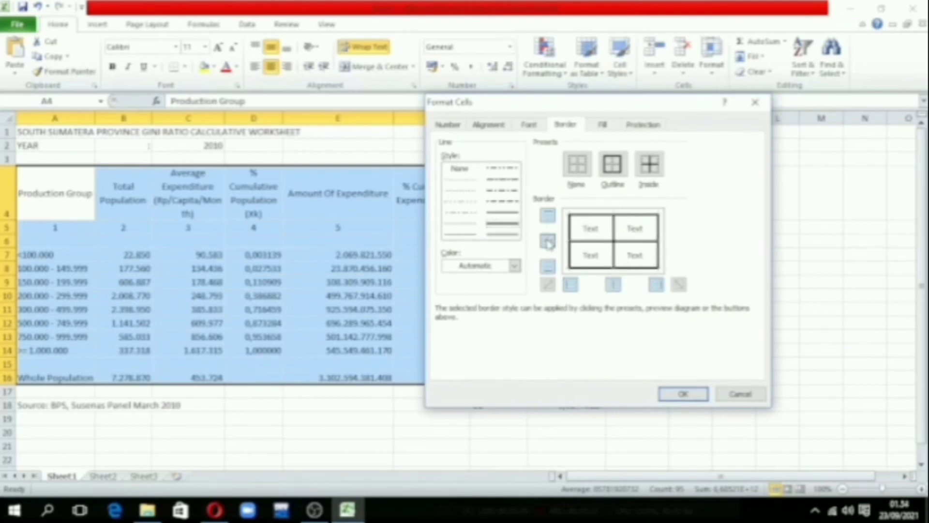
{"action": "left_click", "coordinate": [502, 219]}
{"action": "left_click", "coordinate": [547, 240]}
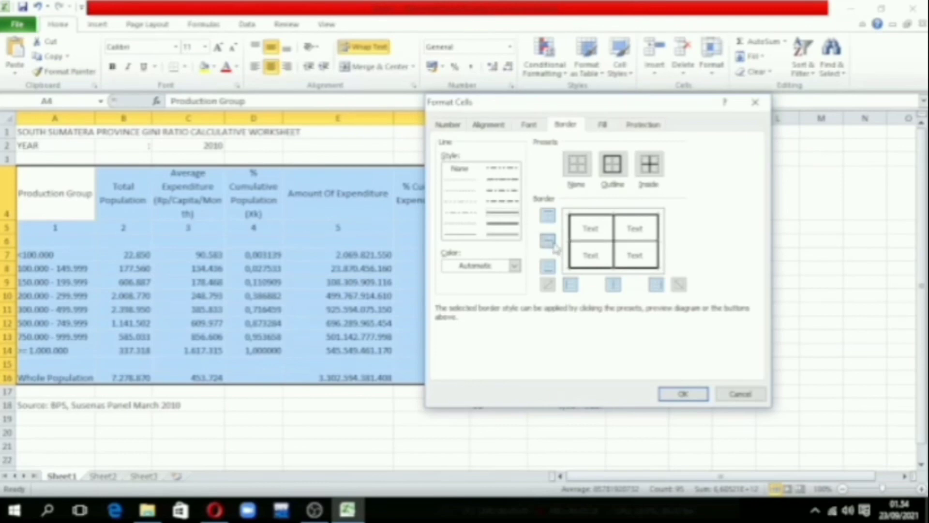
{"action": "left_click", "coordinate": [682, 393]}
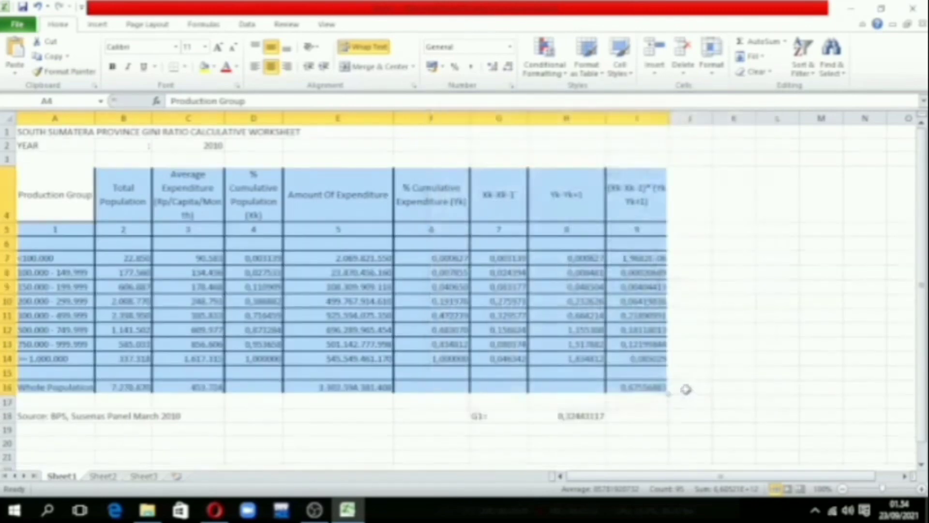
{"action": "left_click", "coordinate": [714, 257]}
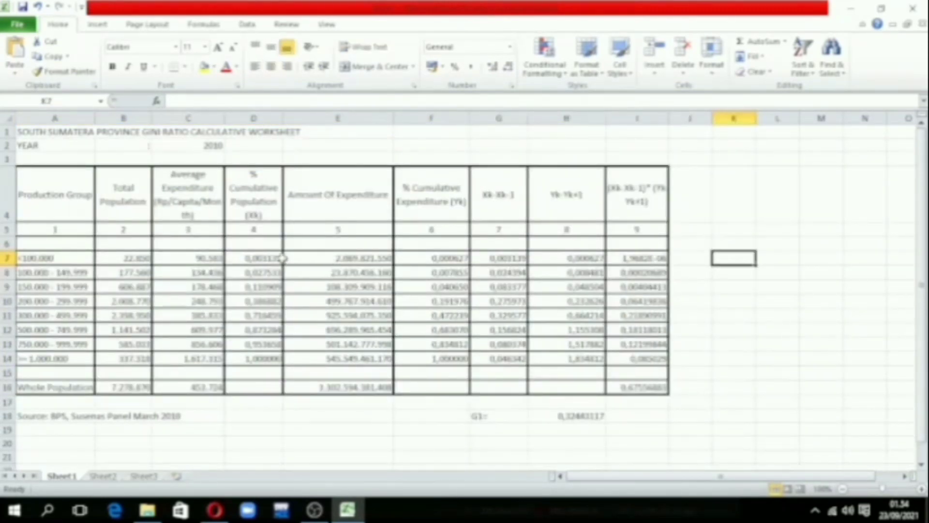
Bold the Whole Population label in A16 and the totals in B16, C16, E16 and I16
{"action": "double_click", "coordinate": [88, 387]}
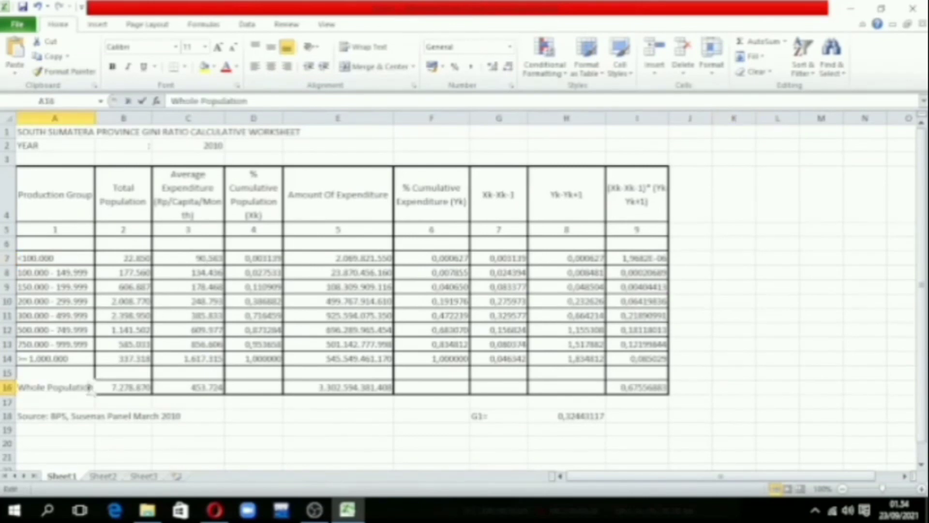
{"action": "left_click_drag", "start_coordinate": [93, 387], "coordinate": [17, 387]}
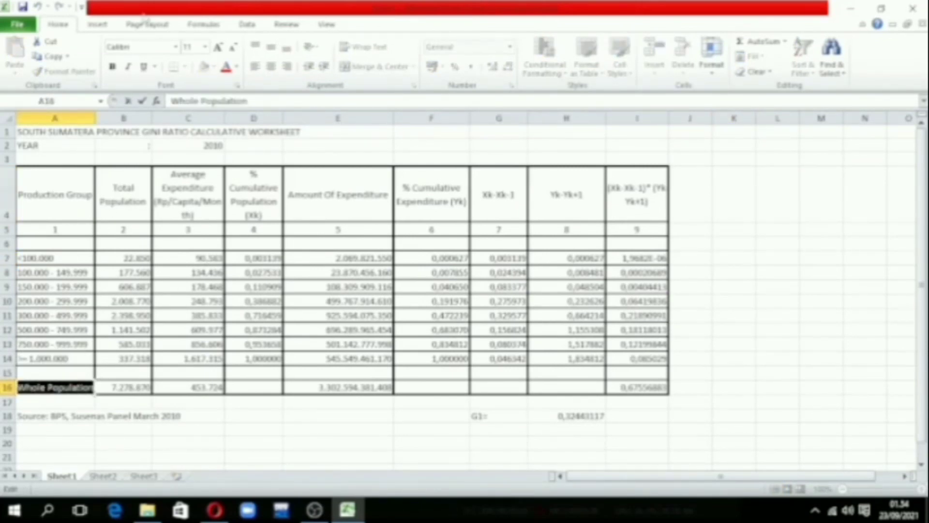
{"action": "key", "text": "ctrl+b"}
{"action": "left_click", "coordinate": [219, 441]}
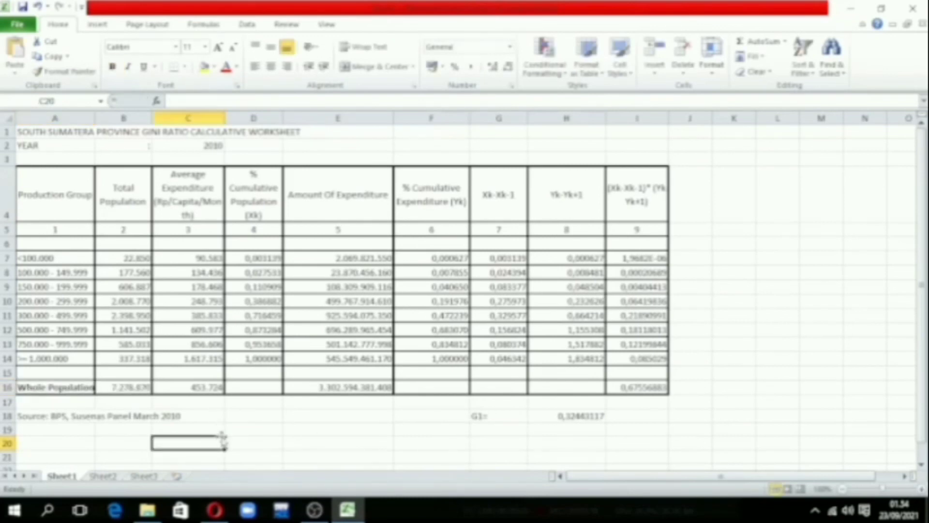
{"action": "left_click", "coordinate": [122, 387]}
{"action": "left_click", "coordinate": [113, 67]}
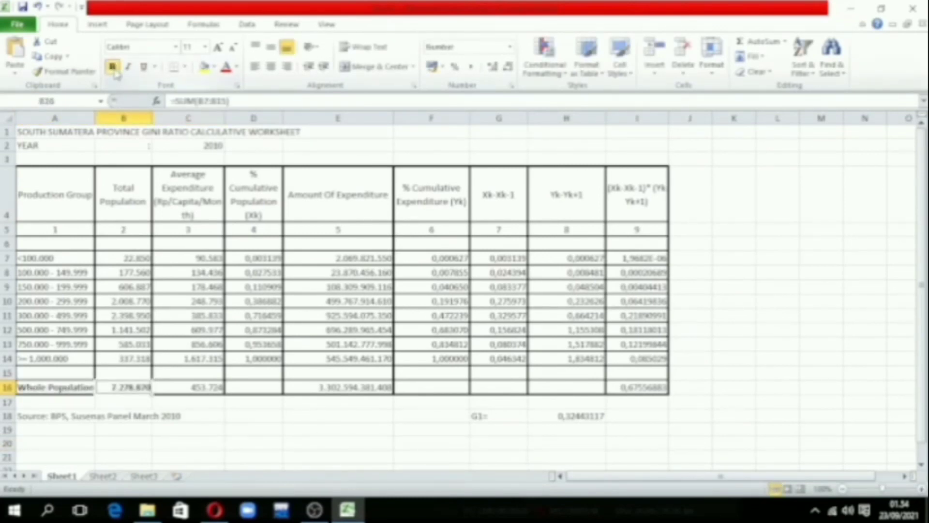
{"action": "left_click", "coordinate": [206, 386]}
{"action": "left_click", "coordinate": [112, 66]}
{"action": "left_click", "coordinate": [342, 384]}
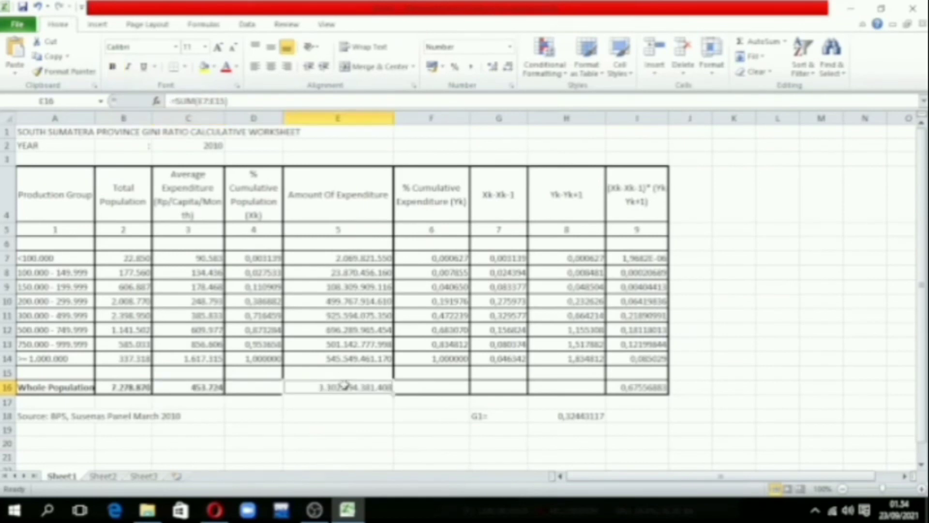
{"action": "left_click", "coordinate": [113, 66]}
{"action": "left_click", "coordinate": [614, 389]}
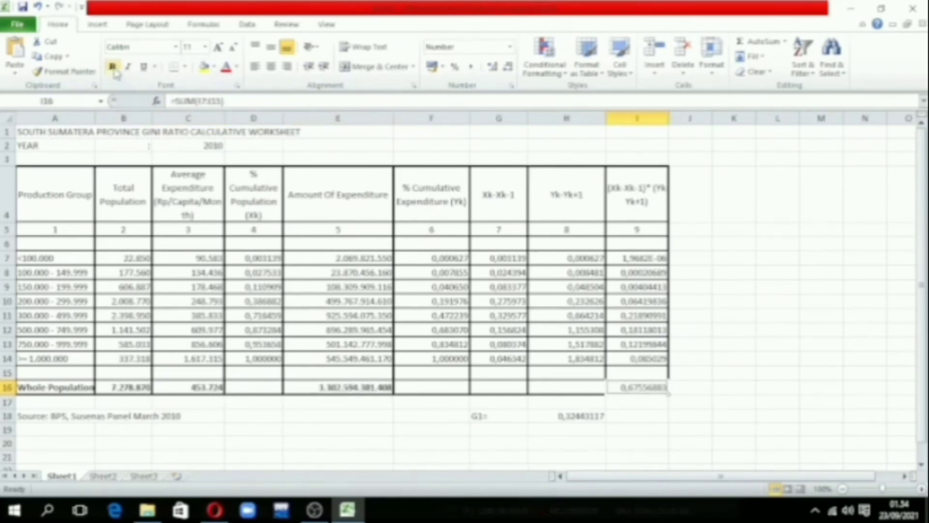
{"action": "left_click", "coordinate": [563, 415]}
Put a box border around the Gini ratio value in H18
{"action": "right_click", "coordinate": [564, 415]}
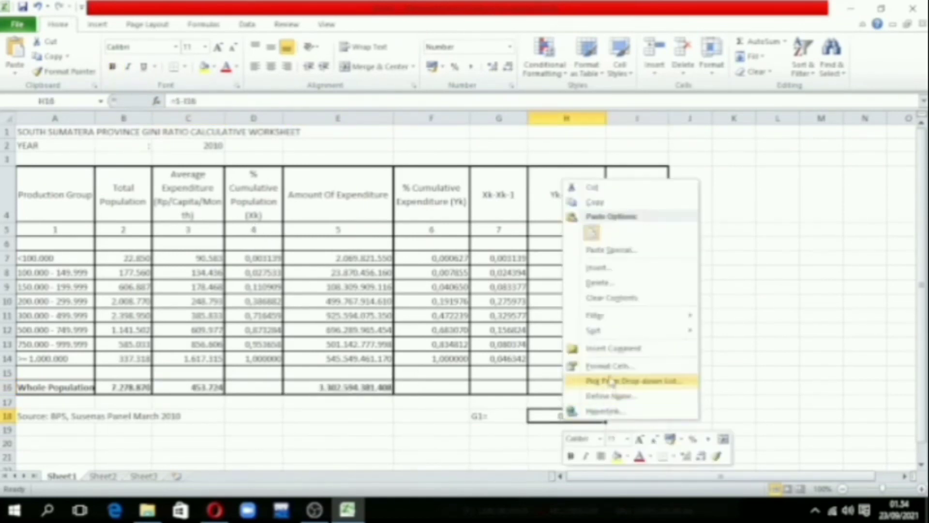
{"action": "left_click", "coordinate": [624, 379]}
{"action": "left_click", "coordinate": [612, 319]}
{"action": "left_click", "coordinate": [629, 301]}
{"action": "left_click", "coordinate": [612, 319]}
{"action": "left_click", "coordinate": [584, 334]}
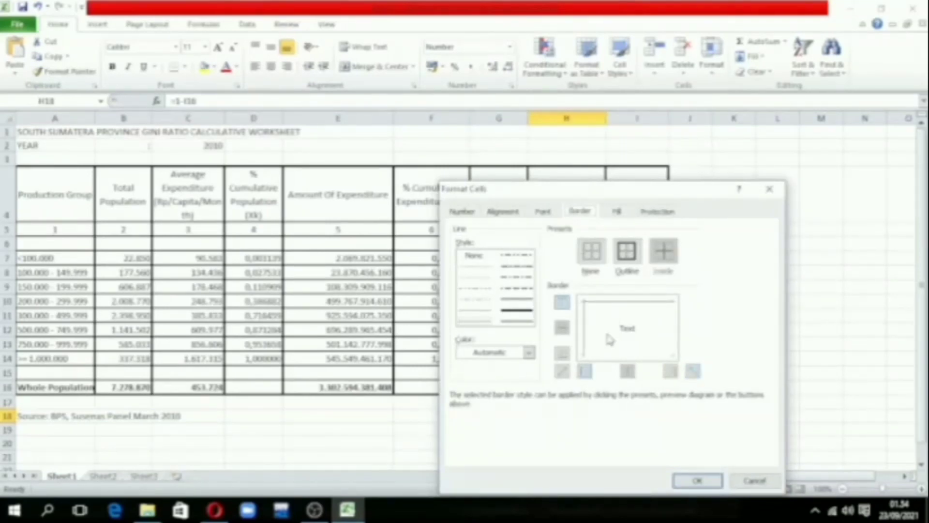
{"action": "left_click", "coordinate": [675, 339]}
{"action": "left_click", "coordinate": [646, 361]}
{"action": "left_click", "coordinate": [696, 480]}
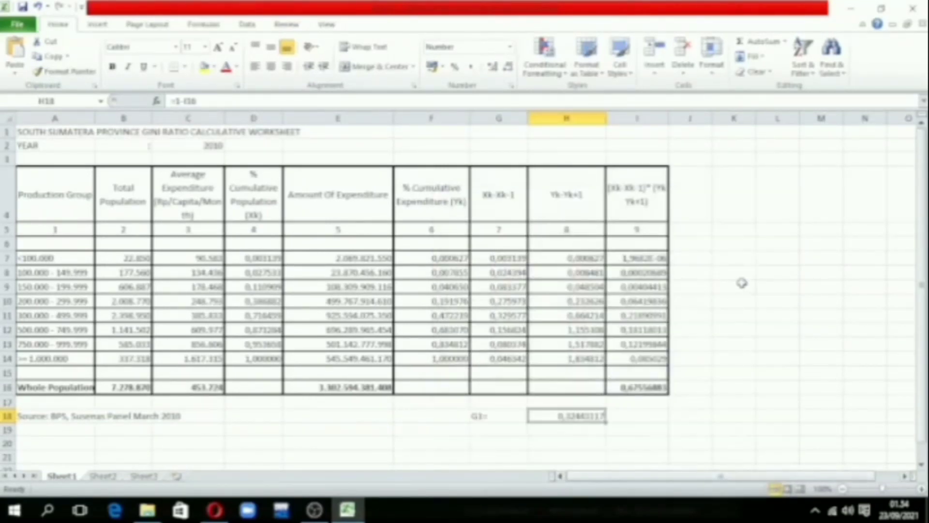